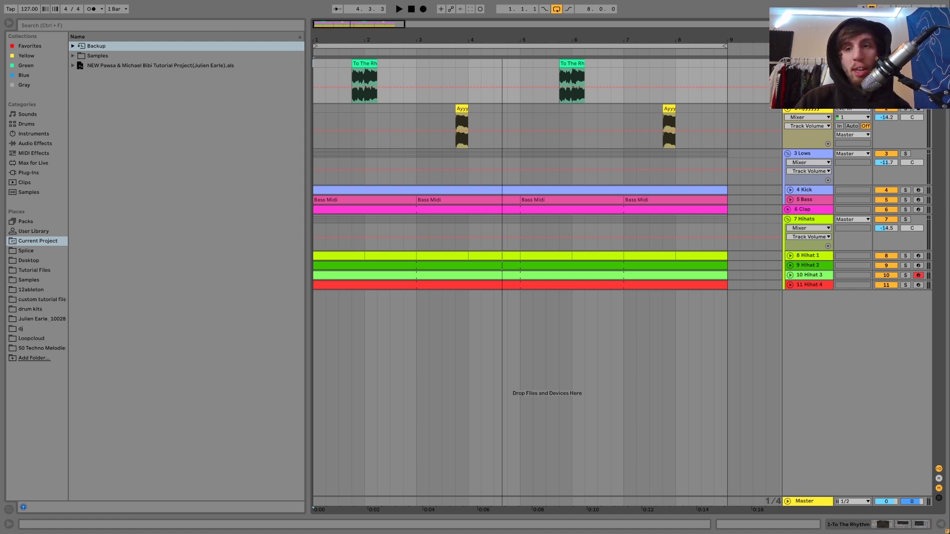
# Play the full eight-bar loop from the start to preview the finished groove.
pyautogui.press('space')
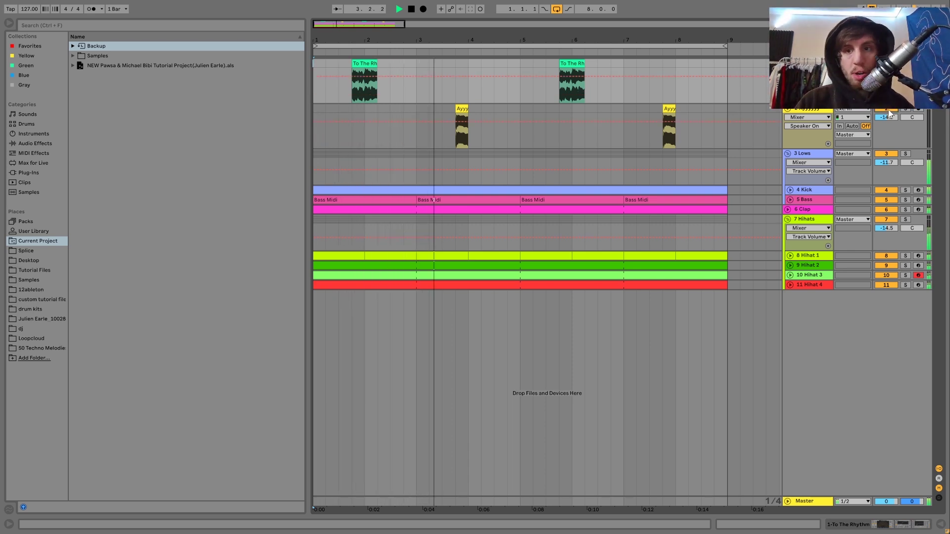
pyautogui.press('space')
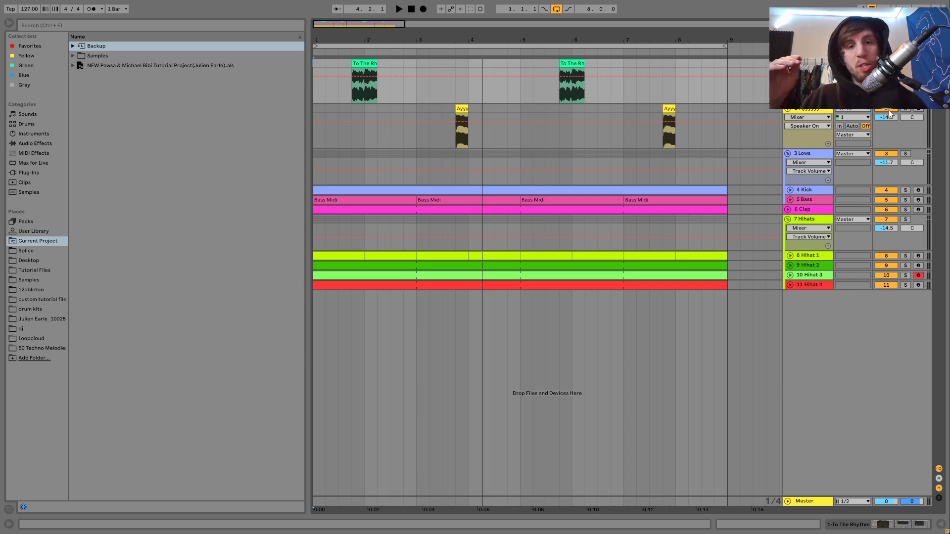
pyautogui.press('space')
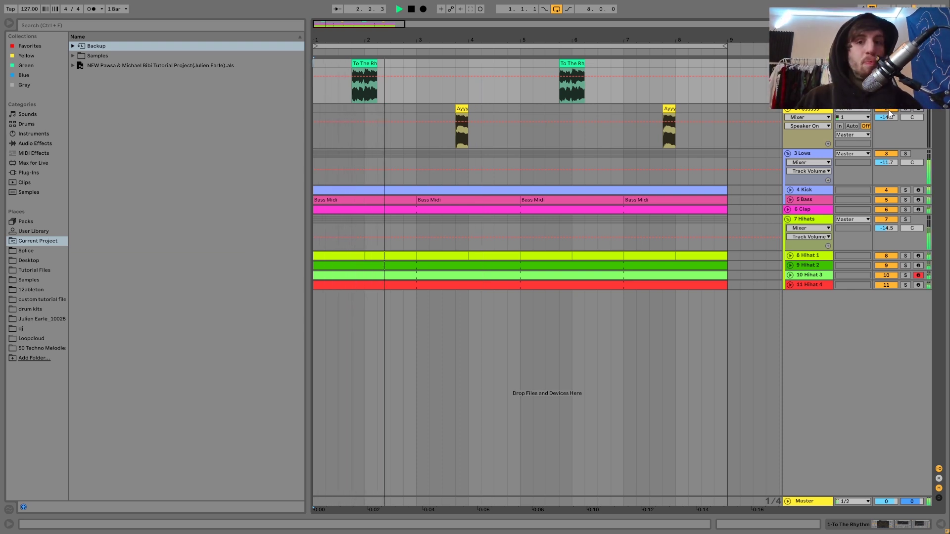
# Play the arrangement from the first "To The Rhythm" vocal clip.
pyautogui.click(361, 63)
pyautogui.press('space')
pyautogui.press('space')
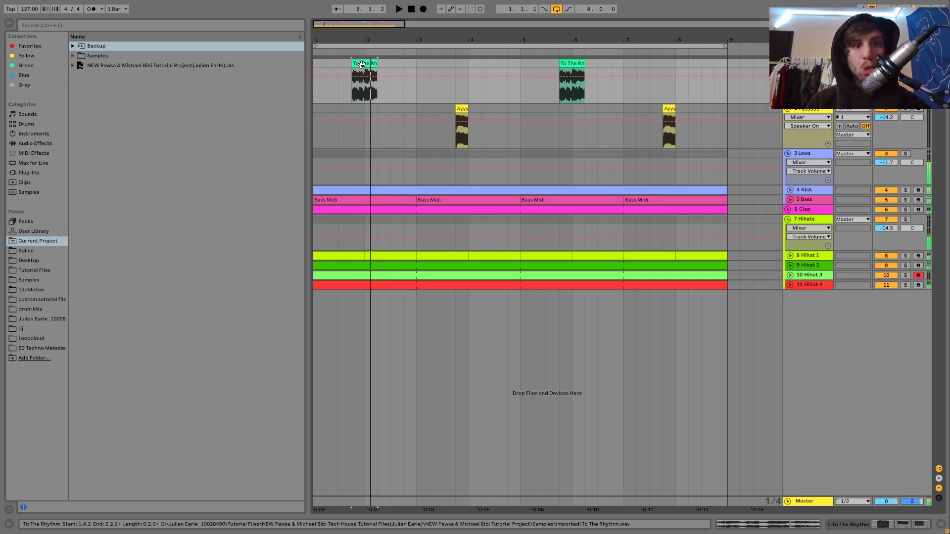
pyautogui.press('space')
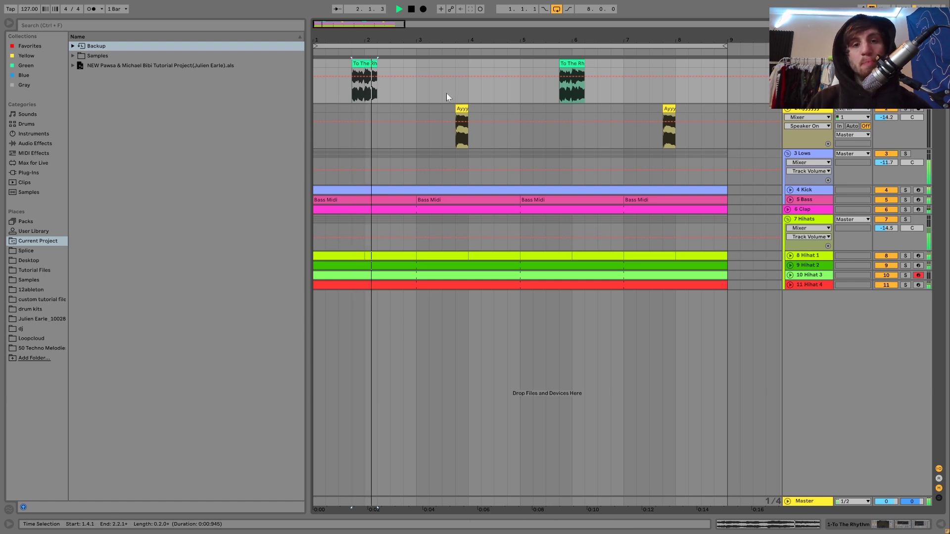
pyautogui.press('space')
# Play the arrangement from the first "Ayyyyyy" vocal clip, and return the insert marker to bar 1.
pyautogui.click(463, 109)
pyautogui.press('space')
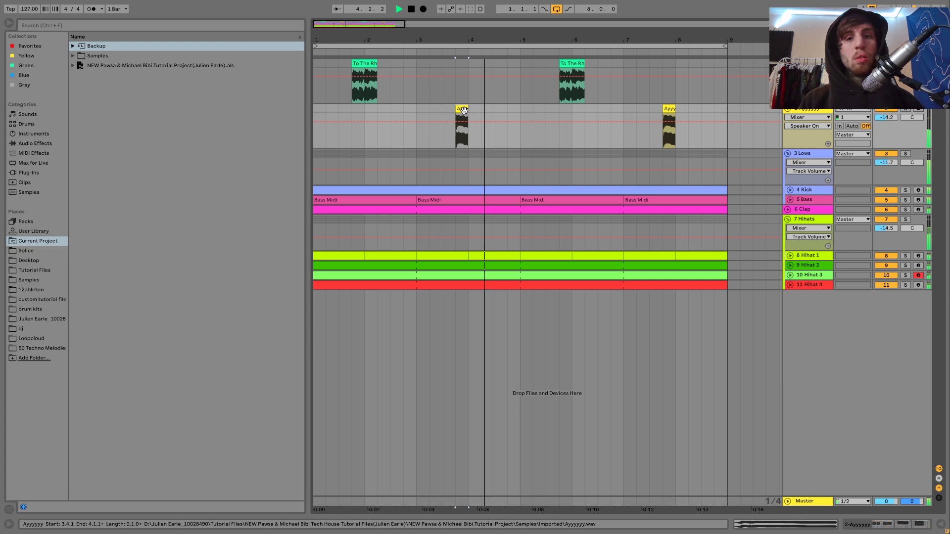
pyautogui.press('space')
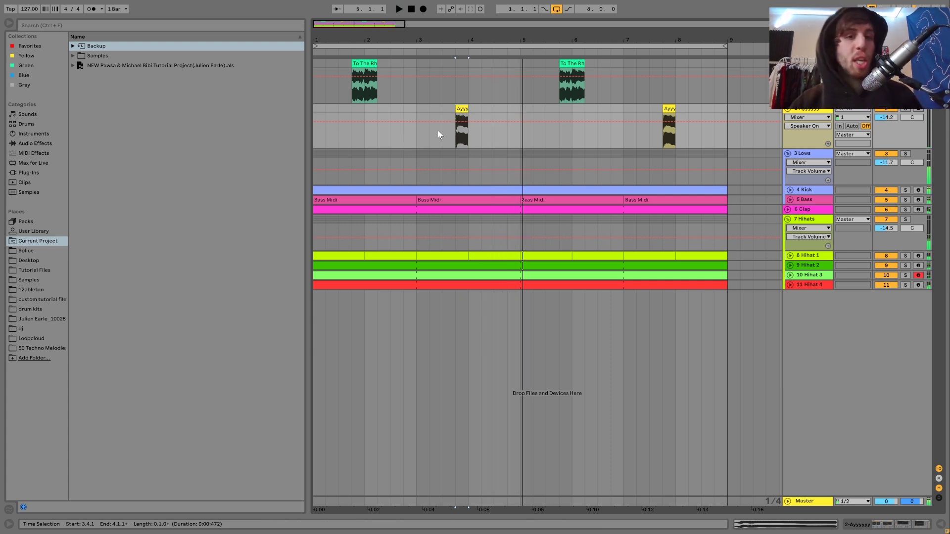
pyautogui.click(315, 65)
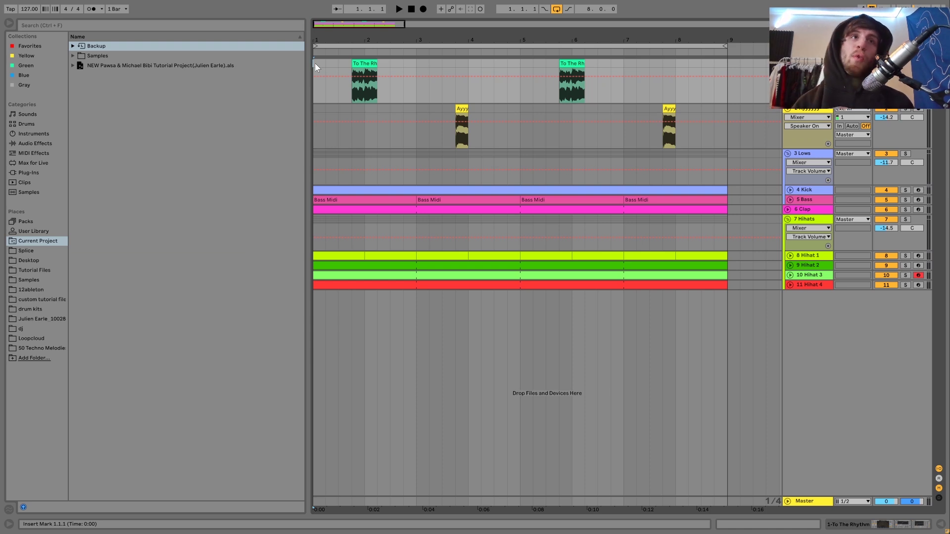
pyautogui.click(461, 108)
pyautogui.press('space')
pyautogui.press('space')
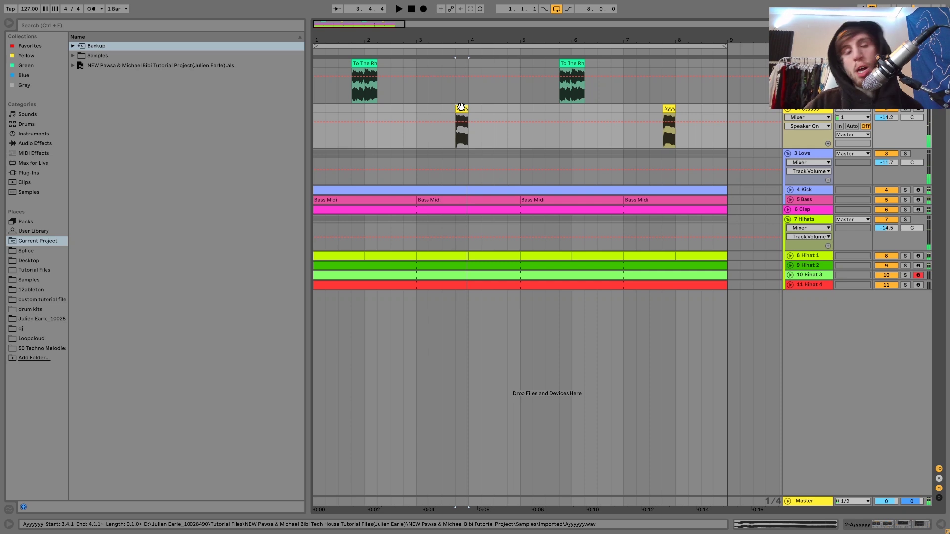
pyautogui.click(316, 64)
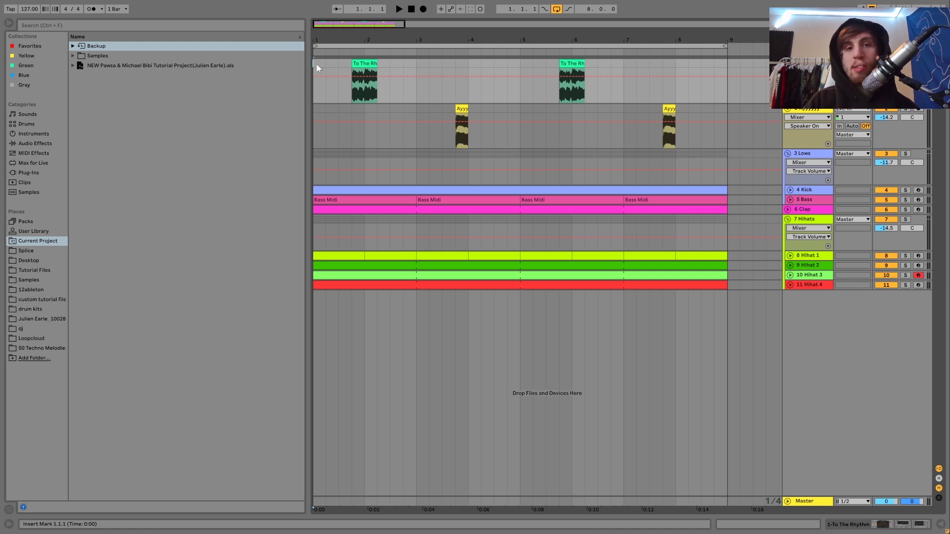
# Play the loop from bar 1 and show the To The Rhythm track's Echo, Saturator and Auto Filter devices.
pyautogui.press('space')
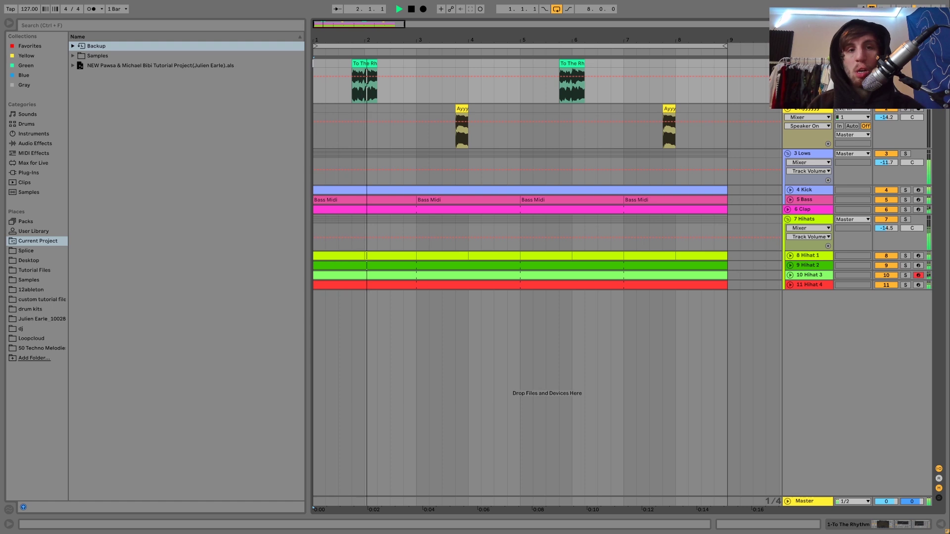
pyautogui.hotkey('shift', 'Tab')
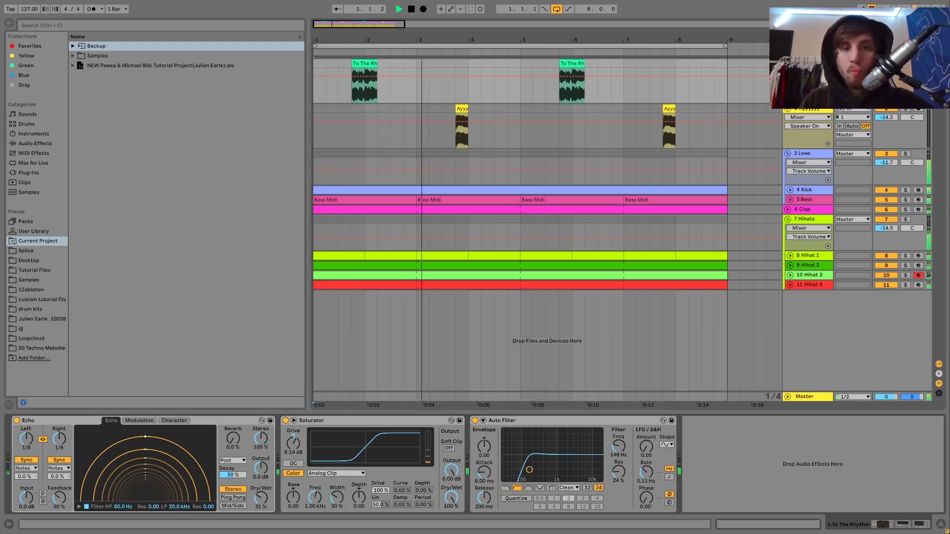
pyautogui.press('space')
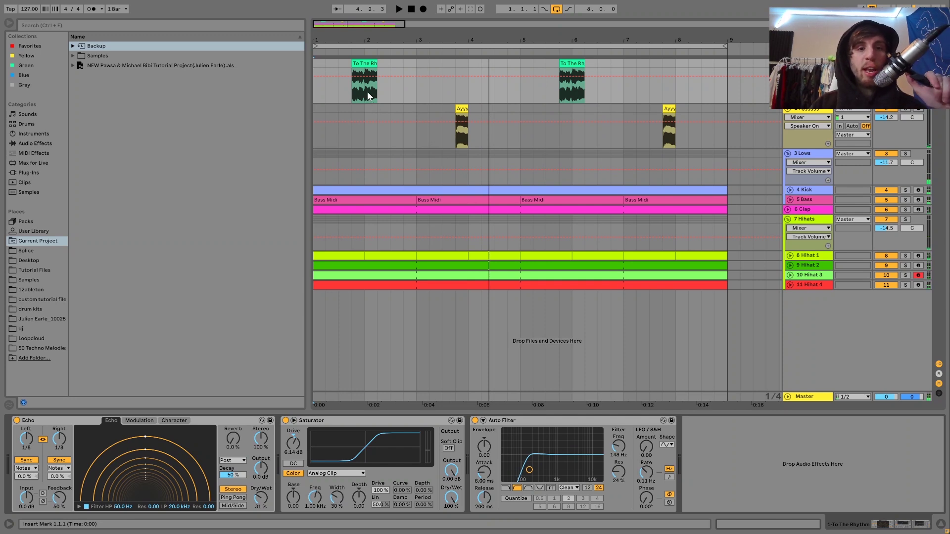
pyautogui.click(348, 66)
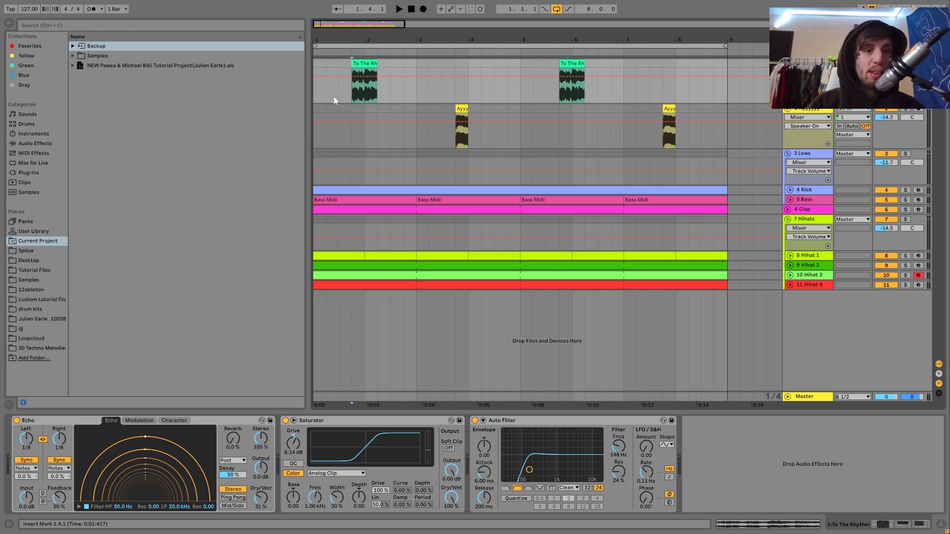
pyautogui.click(316, 62)
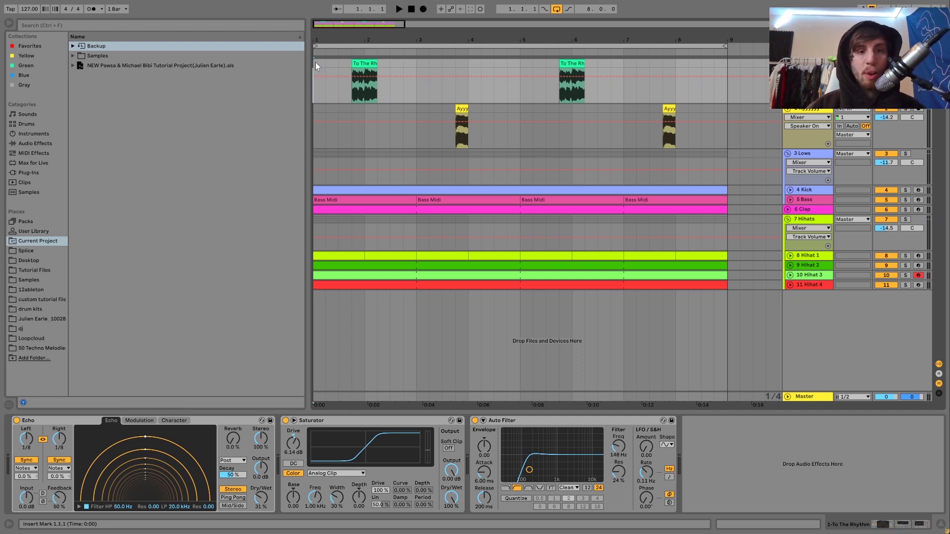
pyautogui.press('Down')
pyautogui.press('Up')
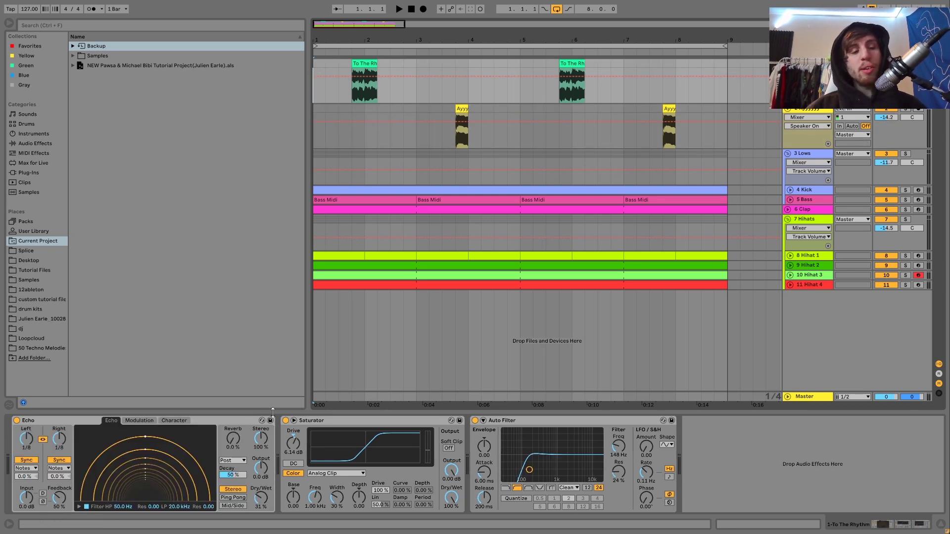
pyautogui.click(69, 422)
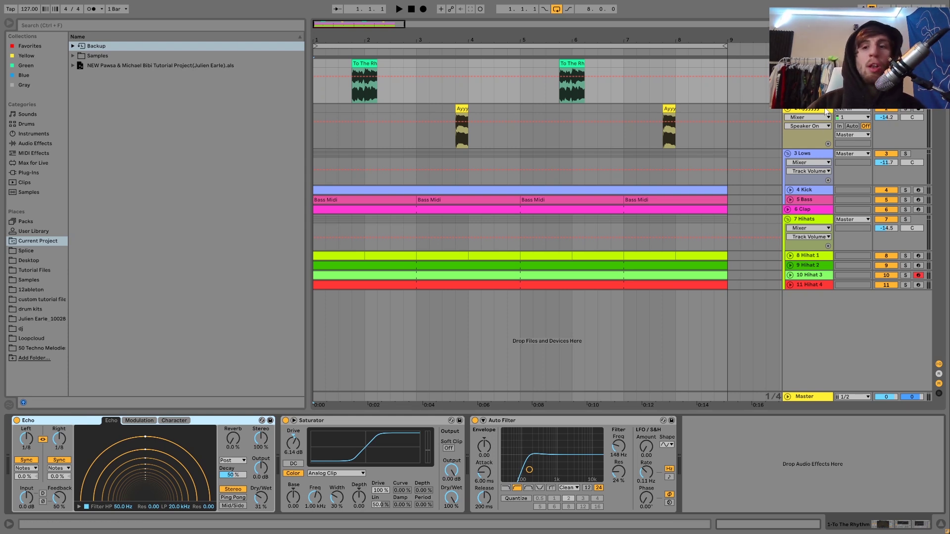
# Compare the effect chains of the Ayyyyyy and To The Rhythm vocal tracks.
pyautogui.click(725, 146)
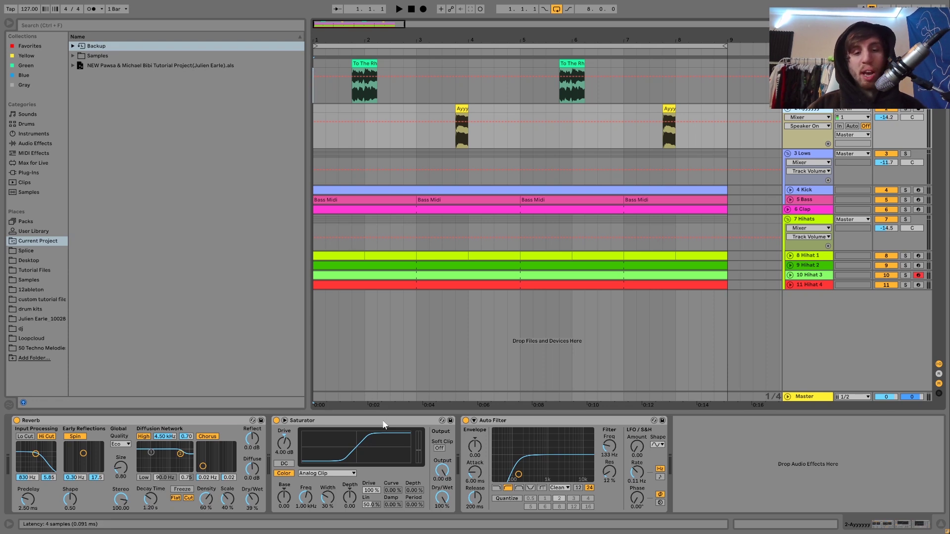
pyautogui.click(806, 64)
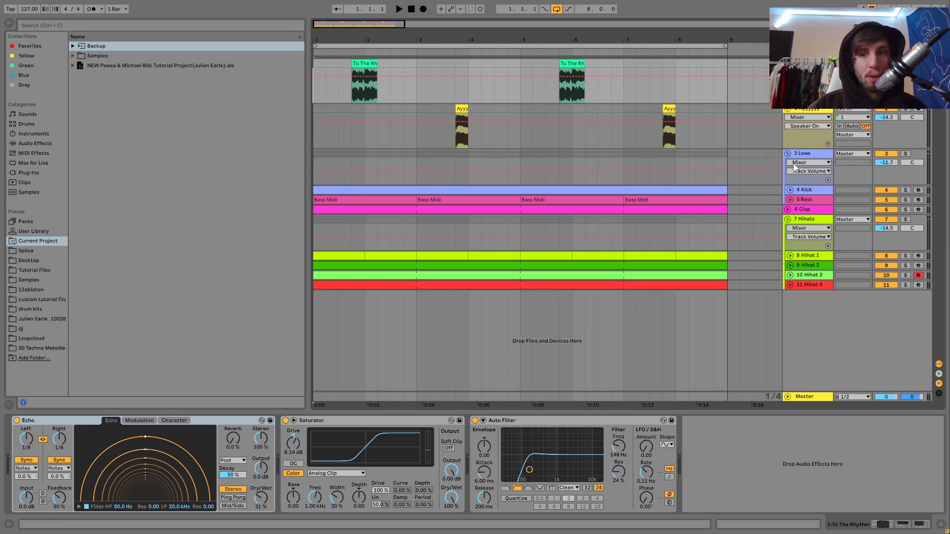
pyautogui.click(796, 110)
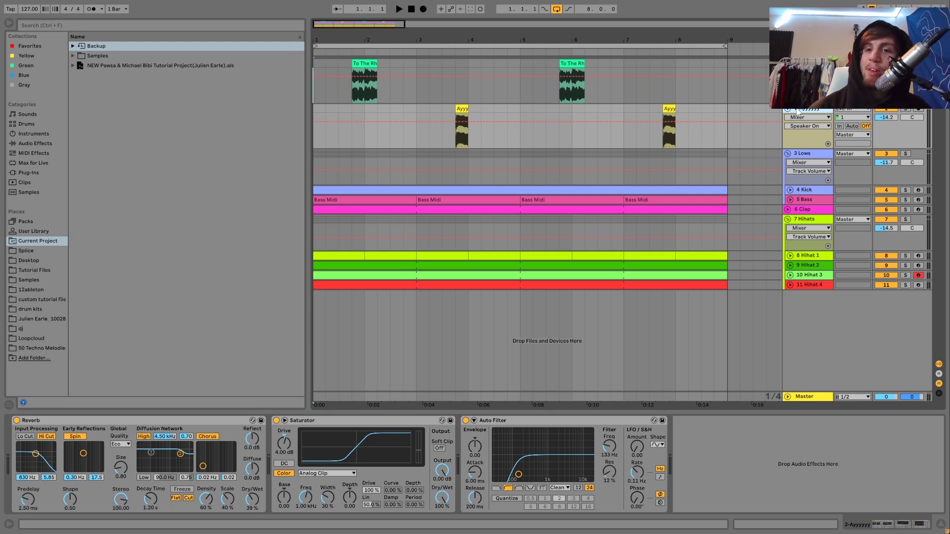
# Play the loop and the first "Ayyyyyy" clip with its effects, and return the insert marker to bar 1.
pyautogui.press('space')
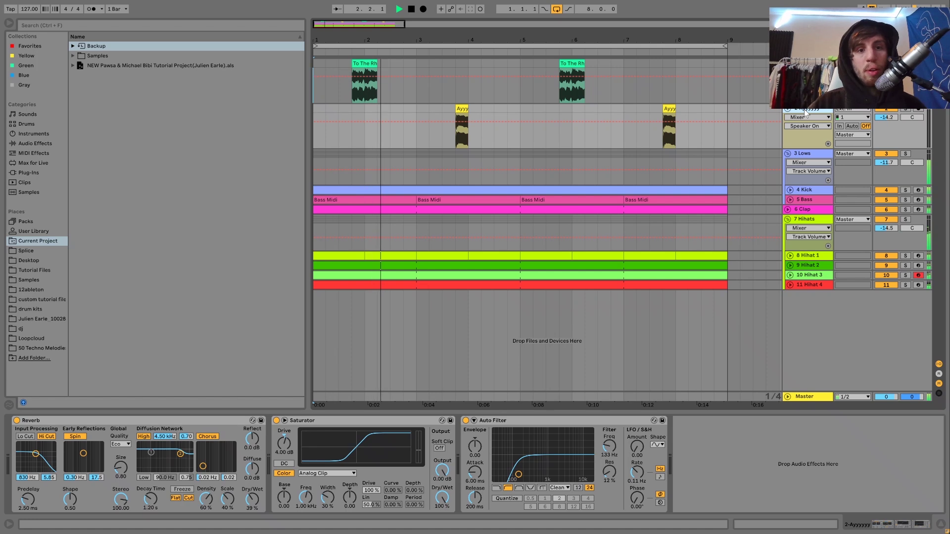
pyautogui.press('space')
pyautogui.press('End')
pyautogui.click(461, 108)
pyautogui.press('space')
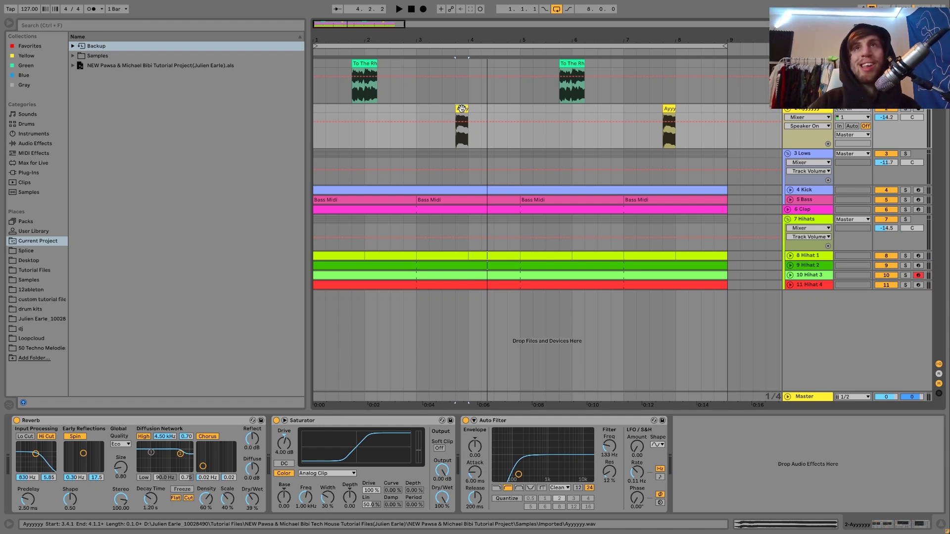
pyautogui.click(315, 110)
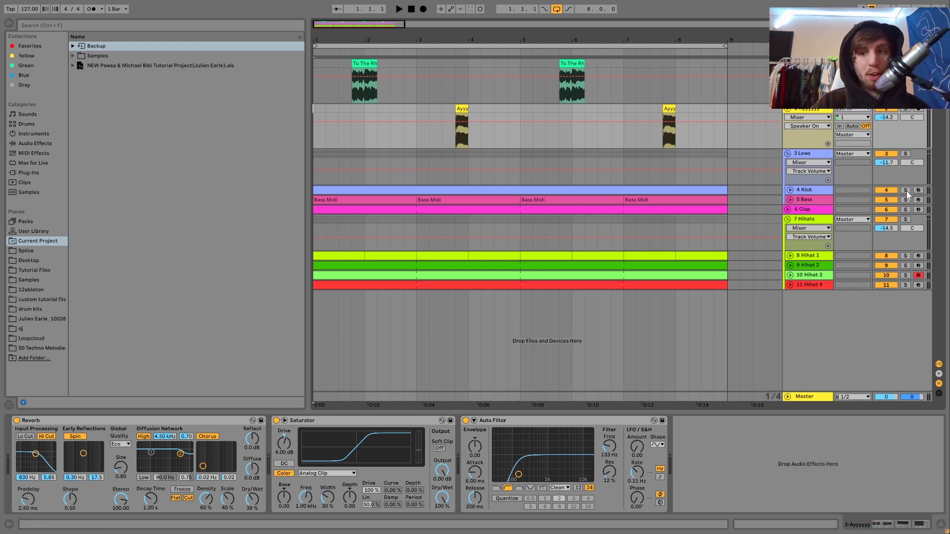
# Play the loop with the Kick track soloed, and unfold the Bass and Kick tracks.
pyautogui.press('space')
pyautogui.click(806, 189)
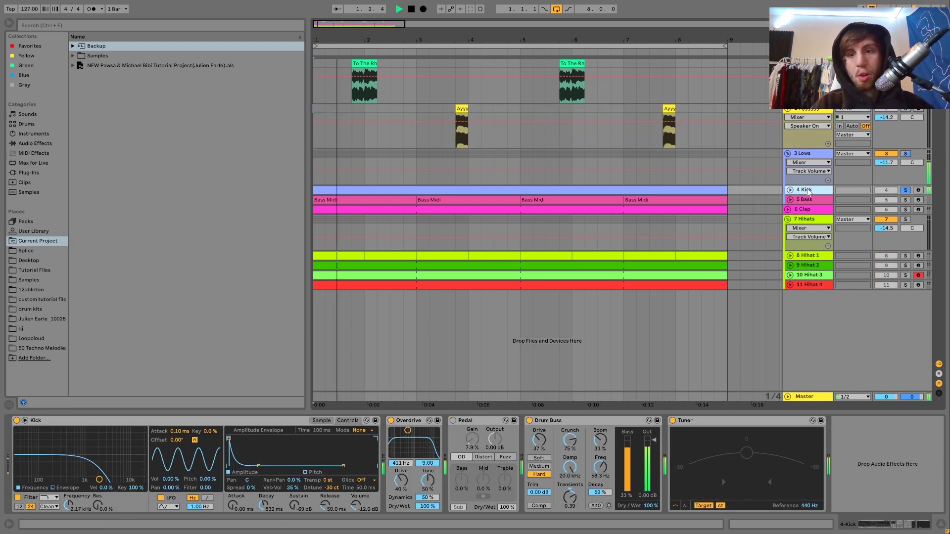
pyautogui.press('Down')
pyautogui.press('Right')
pyautogui.press('Up')
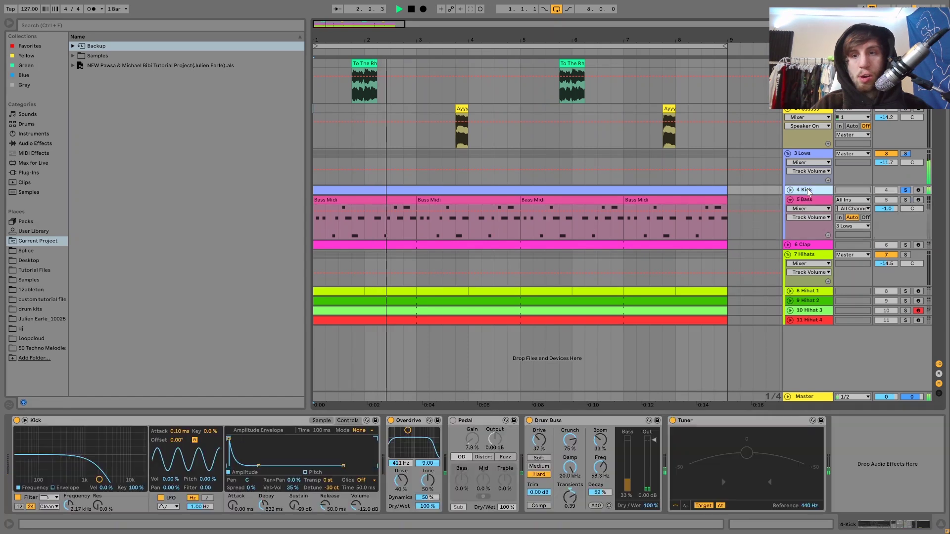
pyautogui.press('Right')
pyautogui.press('space')
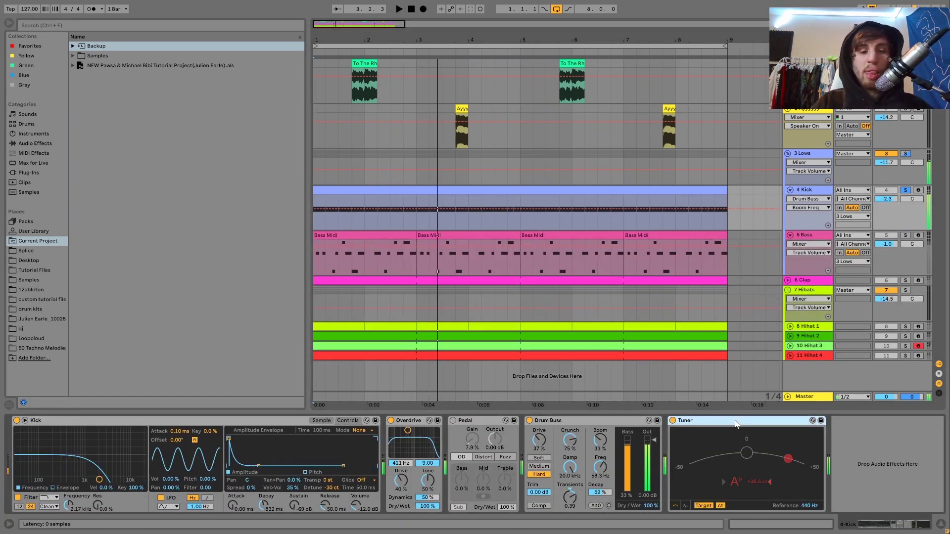
# Delete the Tuner and Pedal devices from the Kick track and show the Kick sampler's waveform.
pyautogui.click(764, 454)
pyautogui.press('Delete')
pyautogui.click(324, 421)
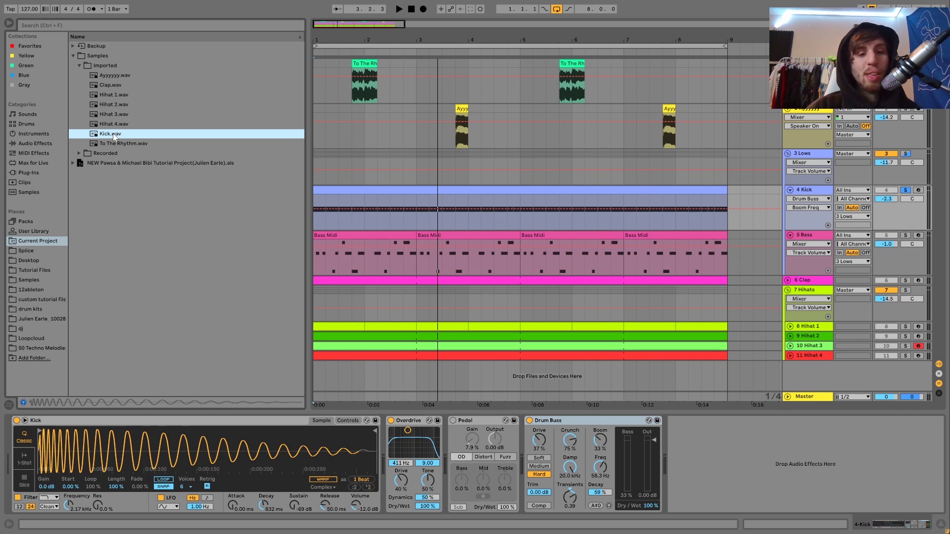
pyautogui.click(474, 422)
pyautogui.press('Delete')
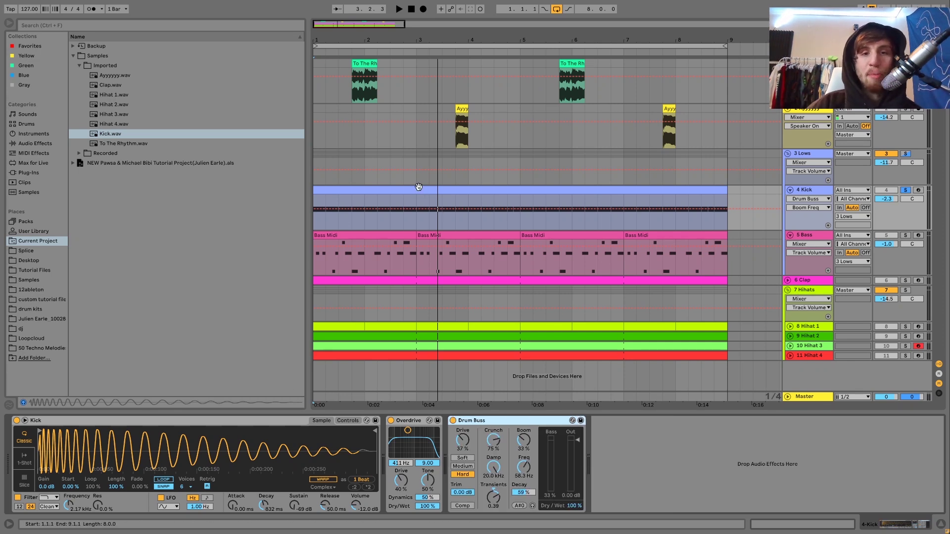
# Play the soloed kick clip and preview the Kick.wav sample in the project's imported samples.
pyautogui.click(419, 187)
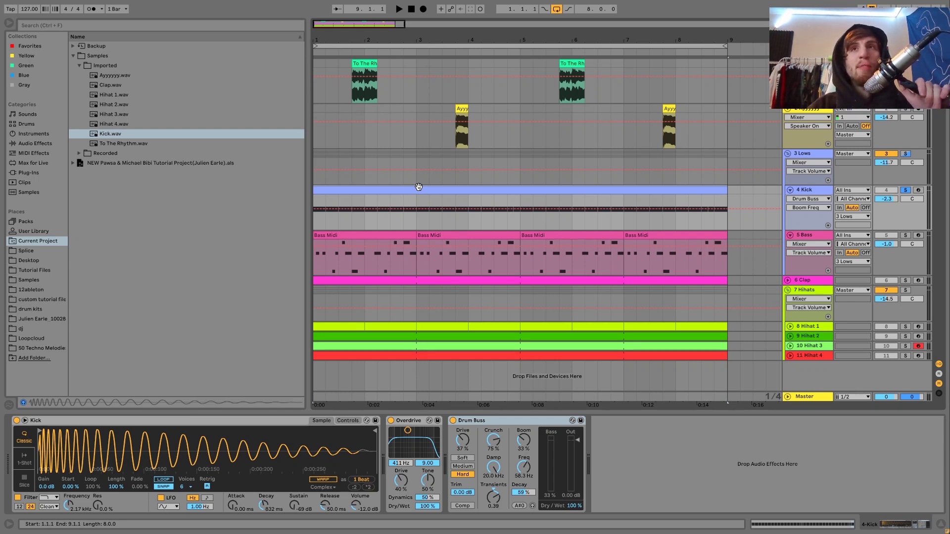
pyautogui.press('space')
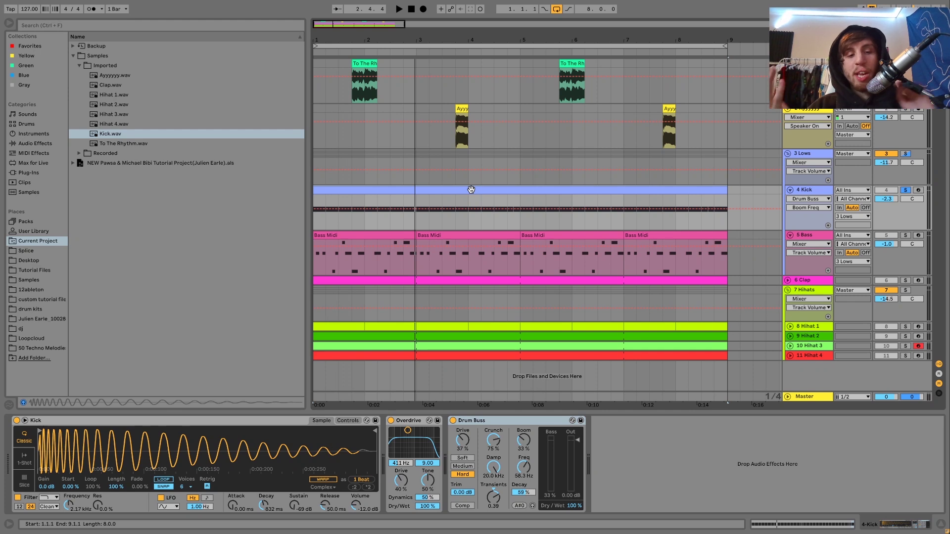
pyautogui.click(114, 138)
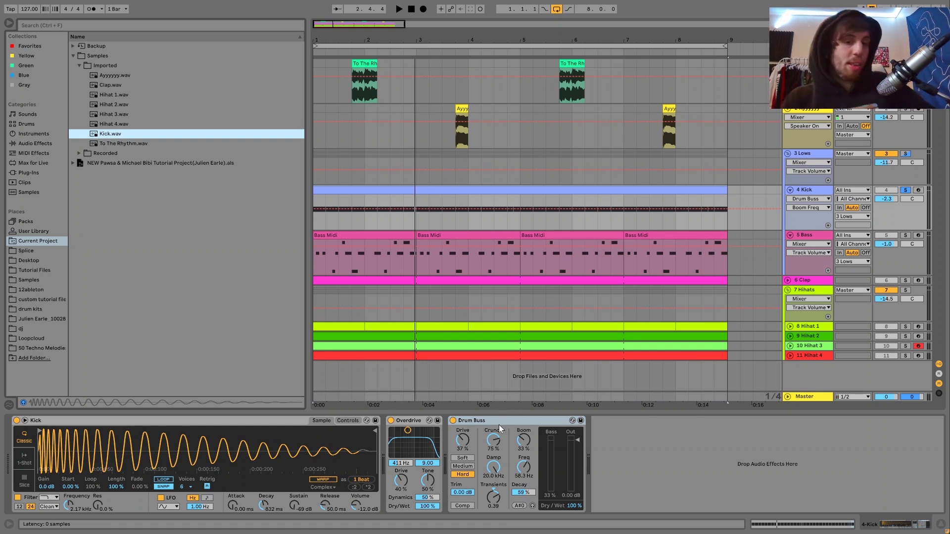
# Turn off Drum Buss and Overdrive on the Kick track, and play the kick to compare the sampler's filter off and on.
pyautogui.click(453, 420)
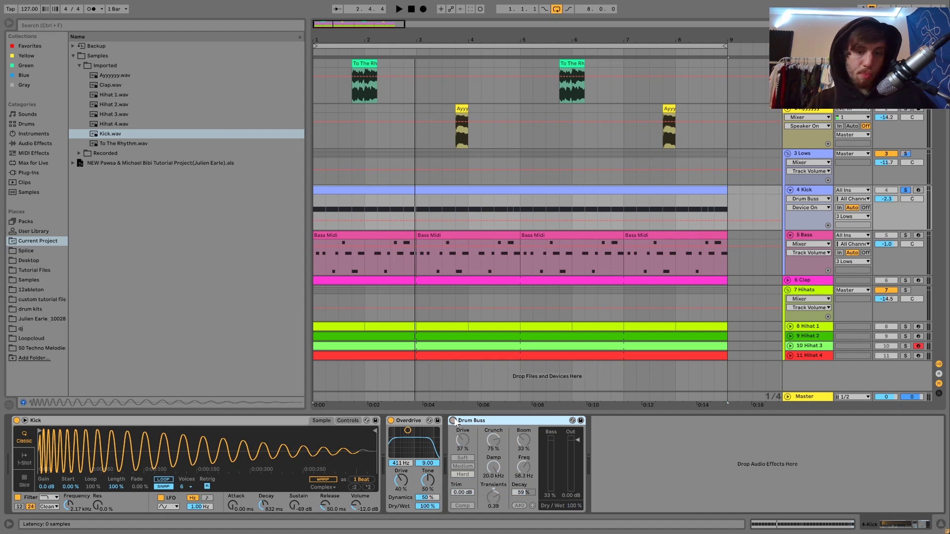
pyautogui.click(391, 421)
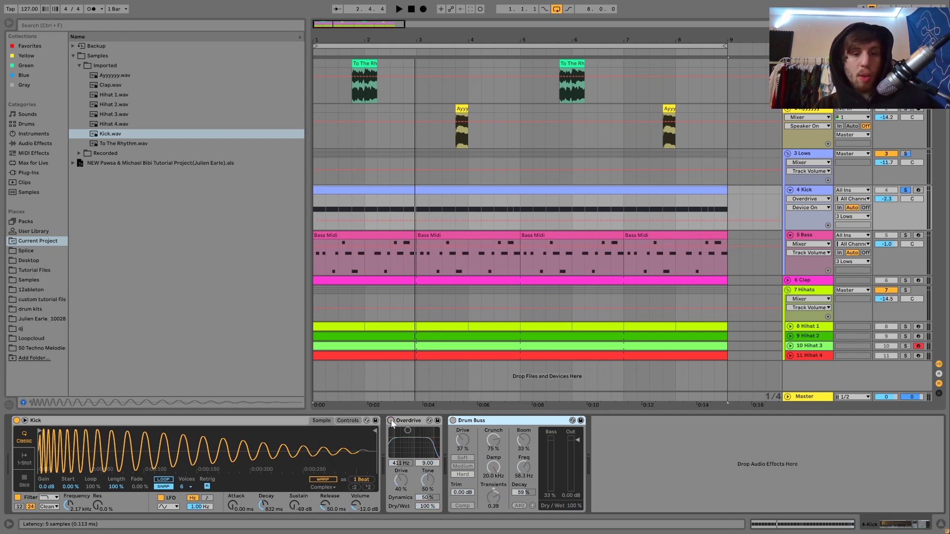
pyautogui.click(18, 498)
pyautogui.press('space')
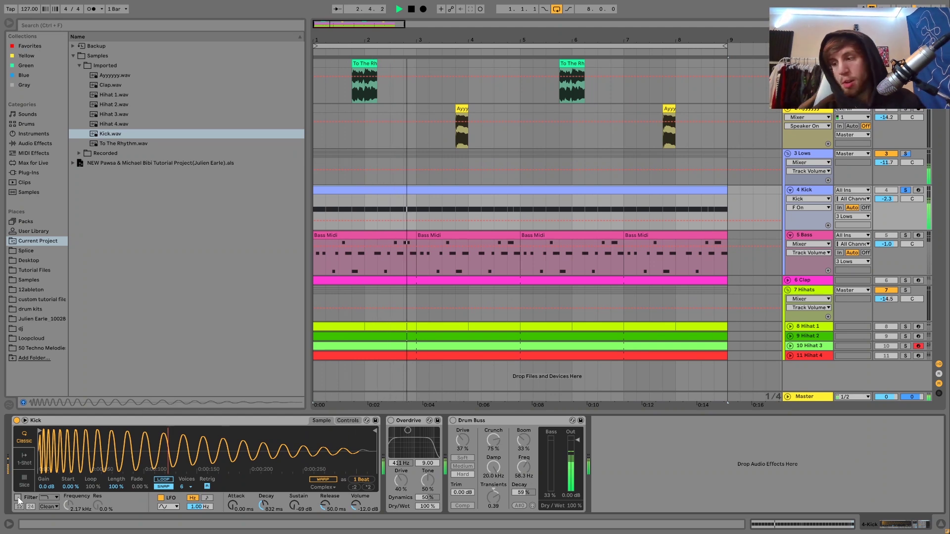
pyautogui.click(17, 498)
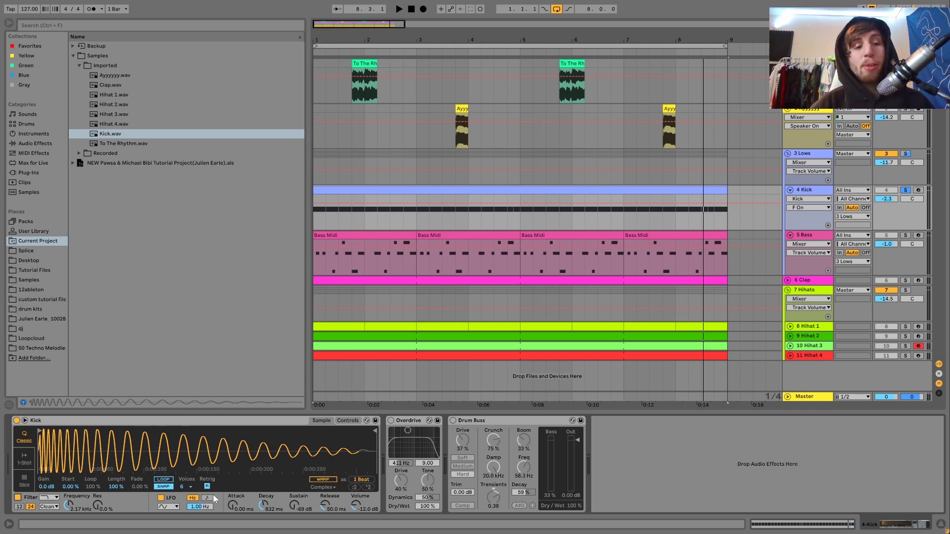
# Turn Overdrive and Drum Buss back on one at a time on the Kick track, playing the soloed kick with each.
pyautogui.press('space')
pyautogui.click(391, 420)
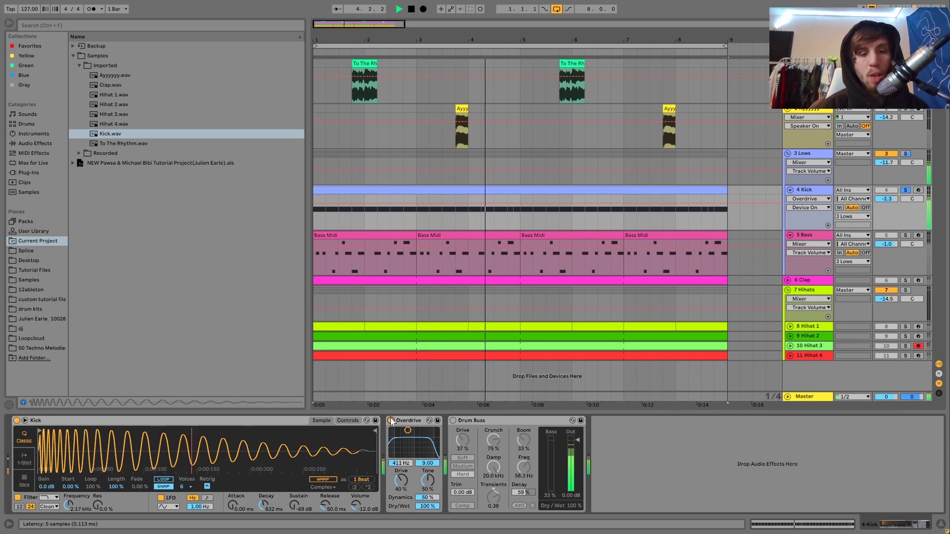
pyautogui.press('space')
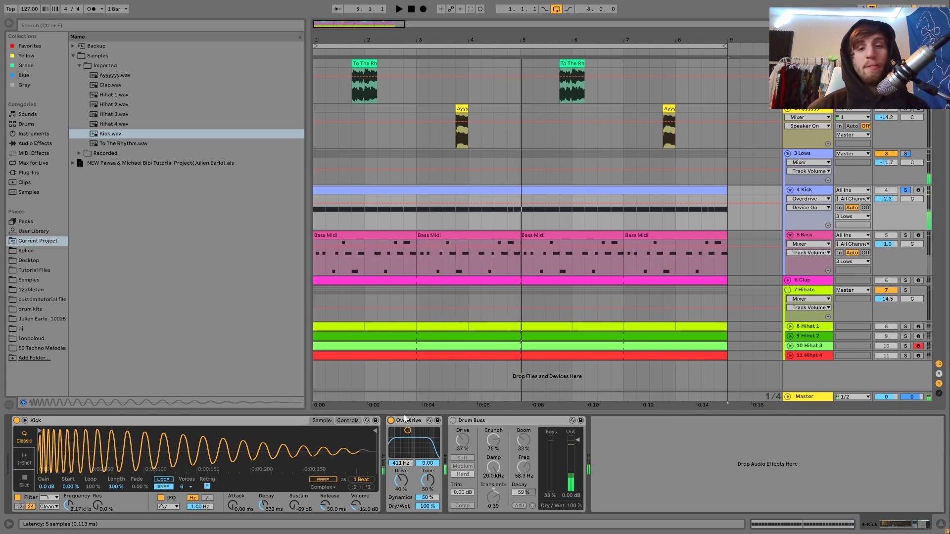
pyautogui.click(454, 422)
pyautogui.press('space')
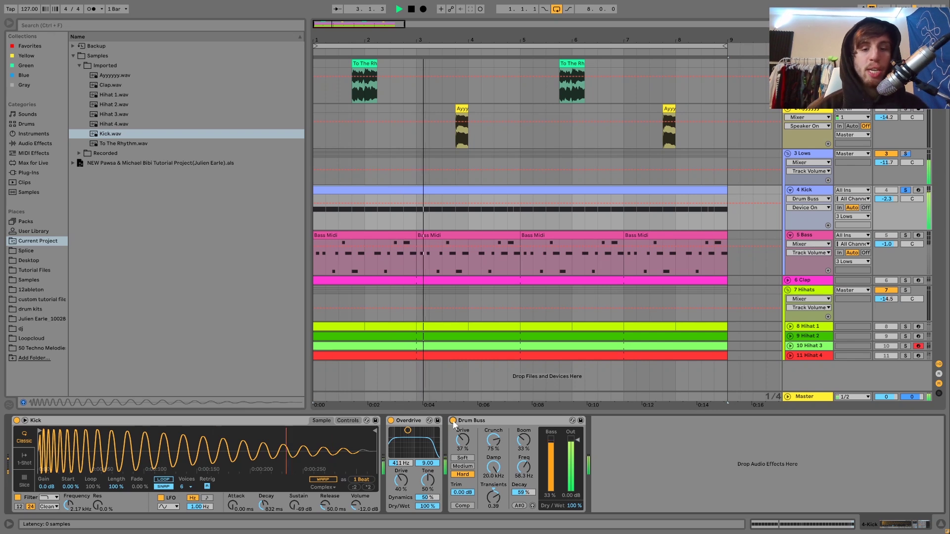
pyautogui.press('space')
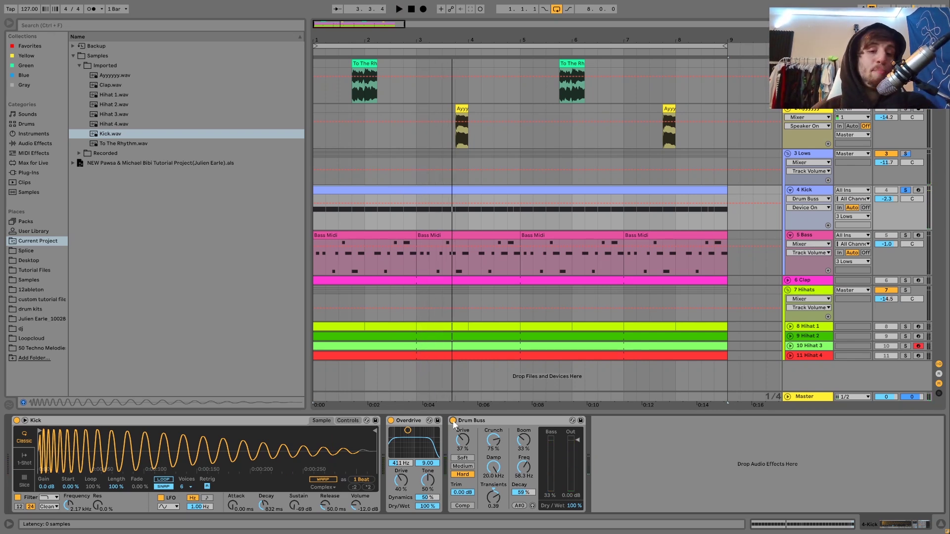
# Unsolo the kick during playback to hear it in the full mix, and solo the Kick track again.
pyautogui.press('space')
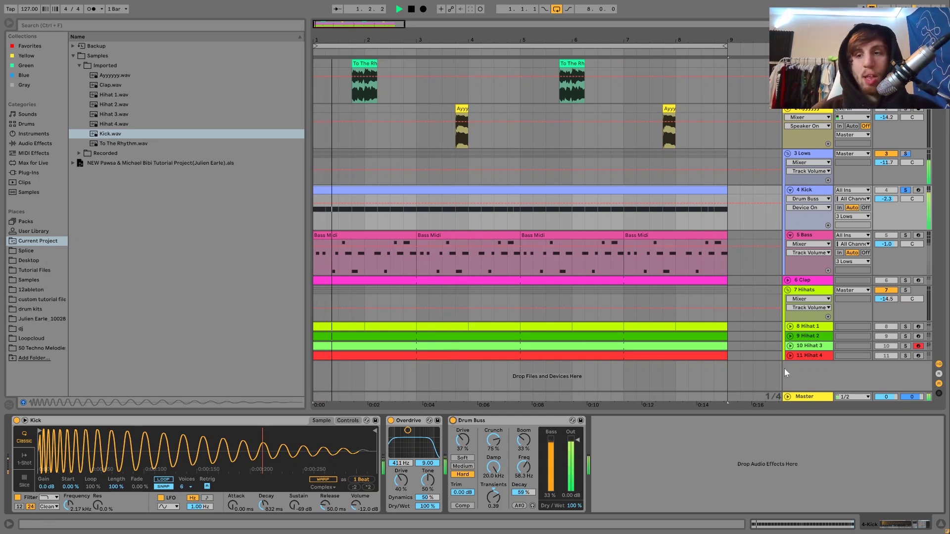
pyautogui.click(902, 186)
pyautogui.click(906, 191)
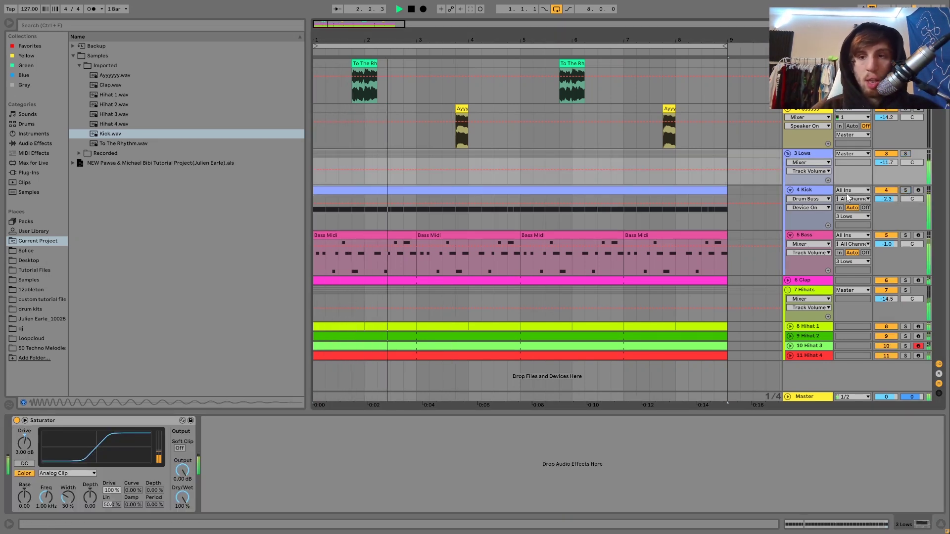
pyautogui.click(814, 192)
pyautogui.press('space')
pyautogui.click(906, 190)
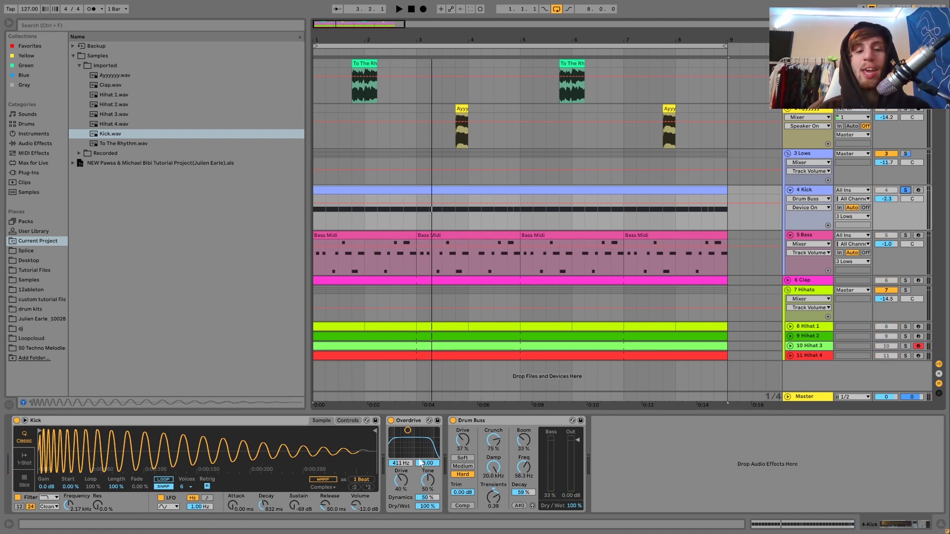
pyautogui.press('space')
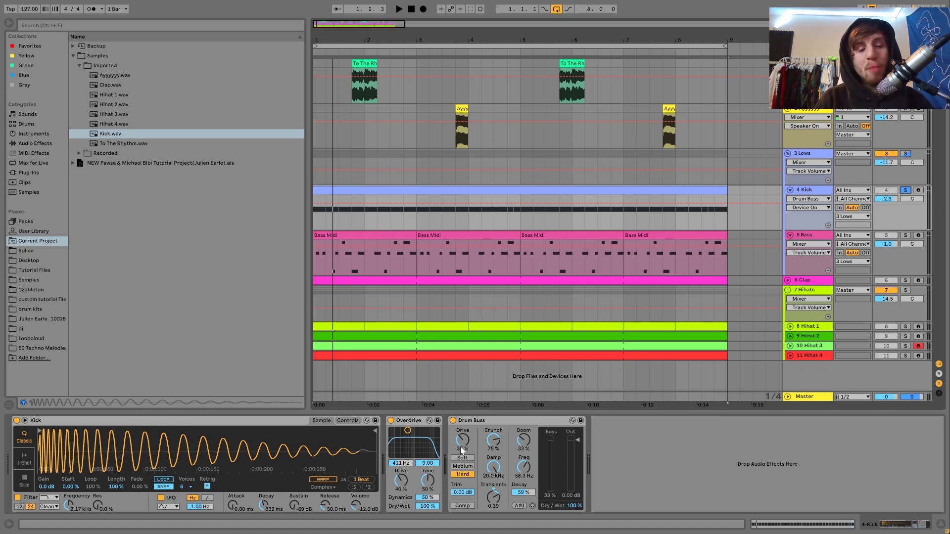
# Try Overdrive's Drive at 100% on the soloed kick, undo the change and play the kick again for comparison.
pyautogui.moveTo(402, 483); pyautogui.dragTo(403, 480)
pyautogui.press('space')
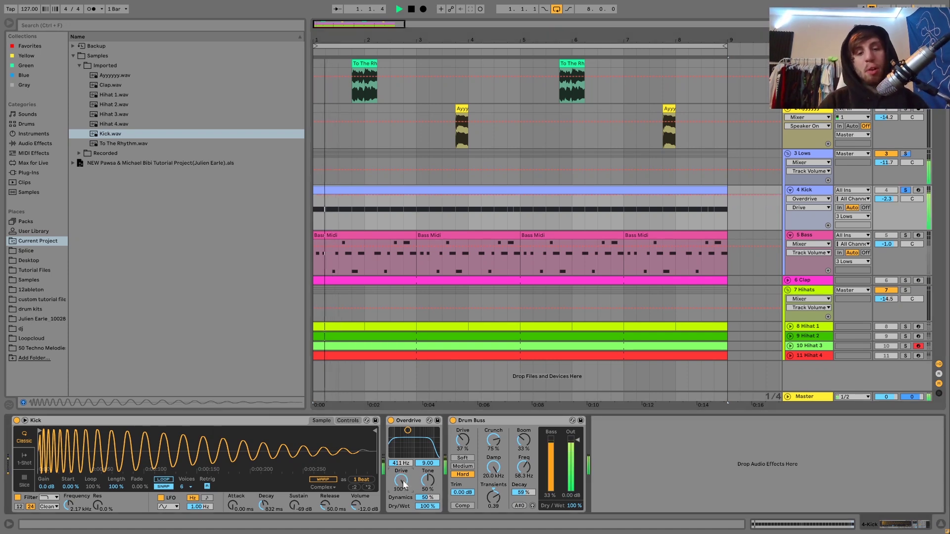
pyautogui.press('space')
pyautogui.hotkey('ctrl', 'z')
pyautogui.press('space')
pyautogui.press('space')
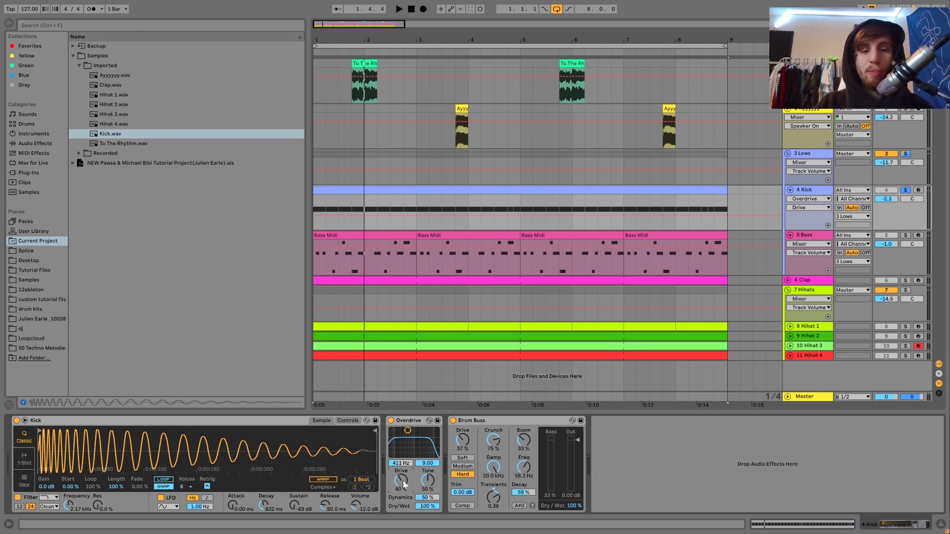
pyautogui.press('space')
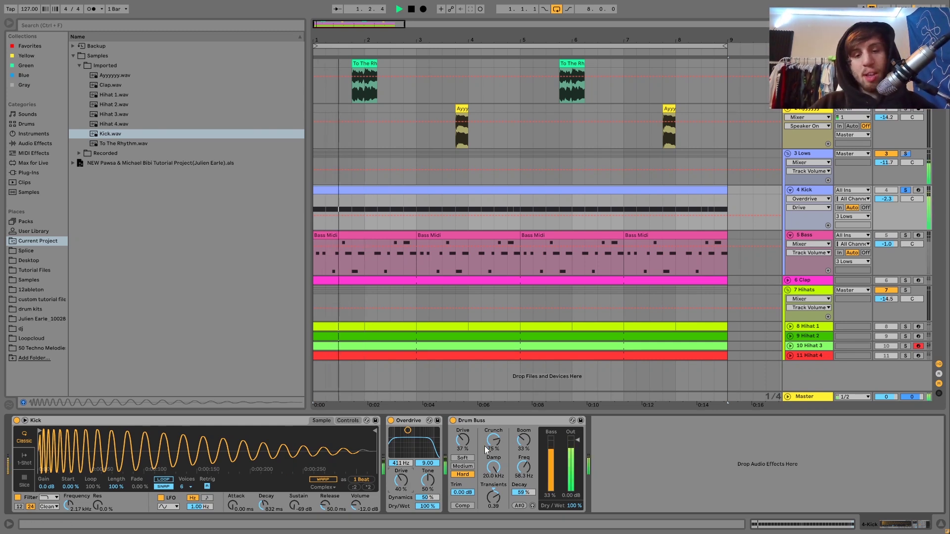
pyautogui.press('space')
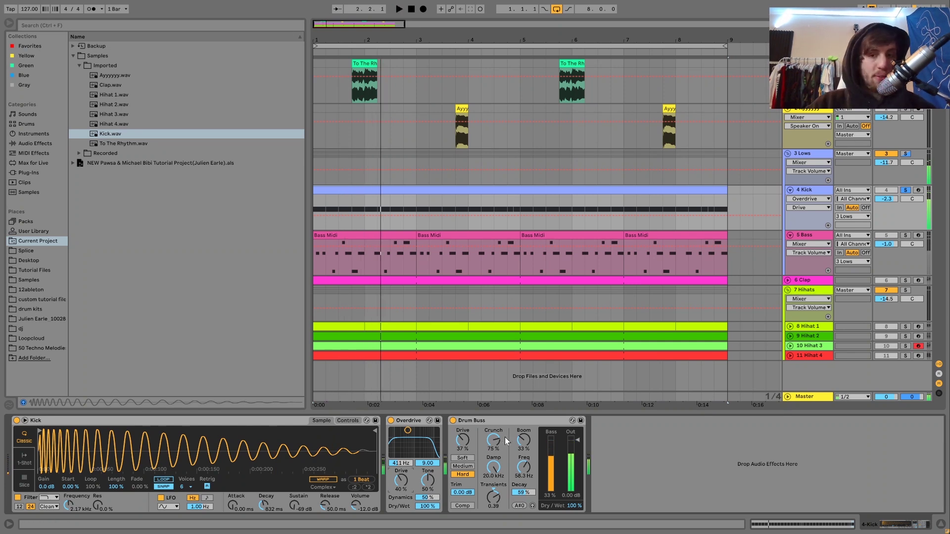
# Solo the Bass track, open the notes of its first Bass Midi clip and play the bass.
pyautogui.click(909, 235)
pyautogui.click(806, 236)
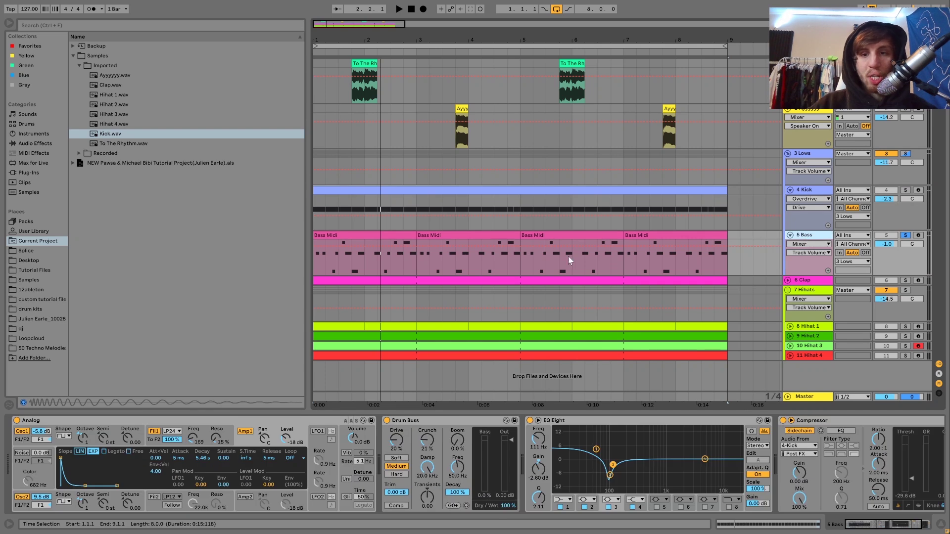
pyautogui.doubleClick(375, 245)
pyautogui.press('space')
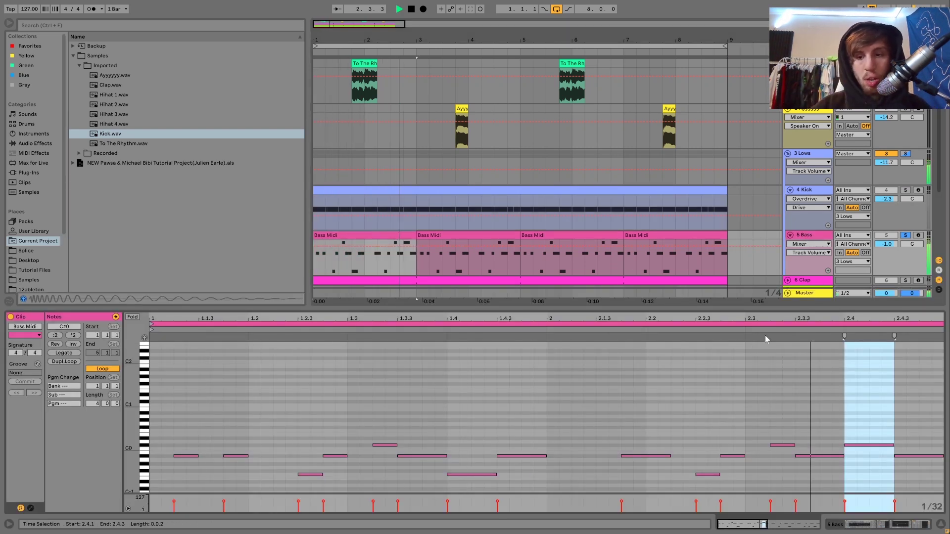
# Solo the Kick alongside the Bass to hear them together, return to the Bass alone and stop playback.
pyautogui.click(906, 190)
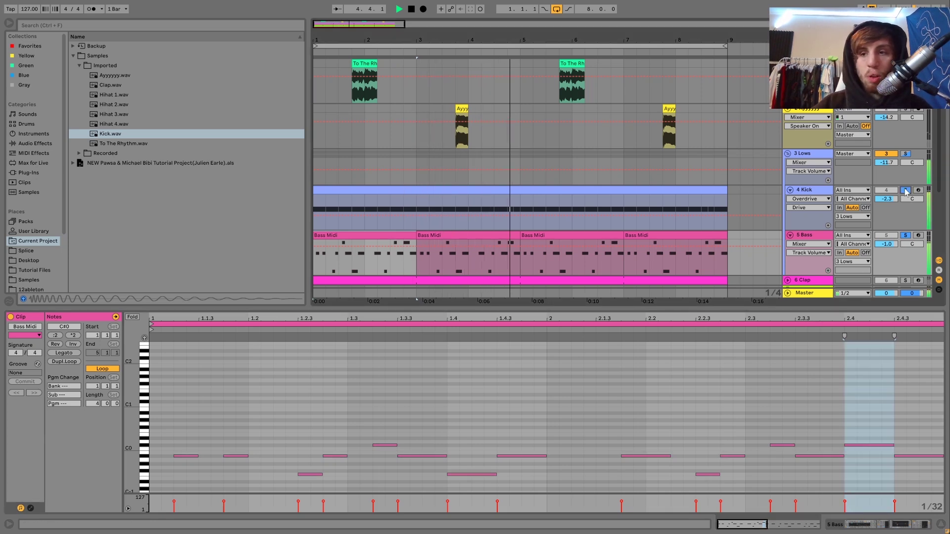
pyautogui.click(905, 191)
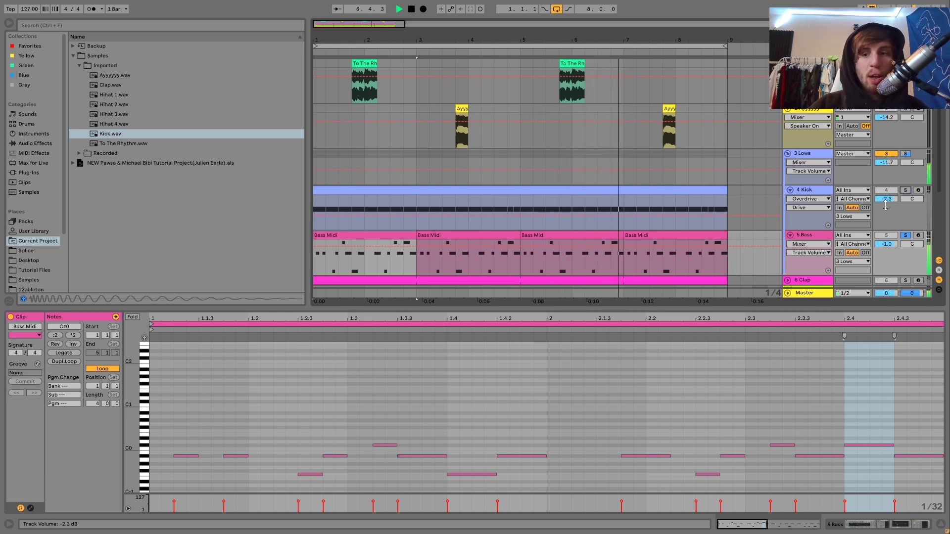
pyautogui.click(806, 236)
pyautogui.press('space')
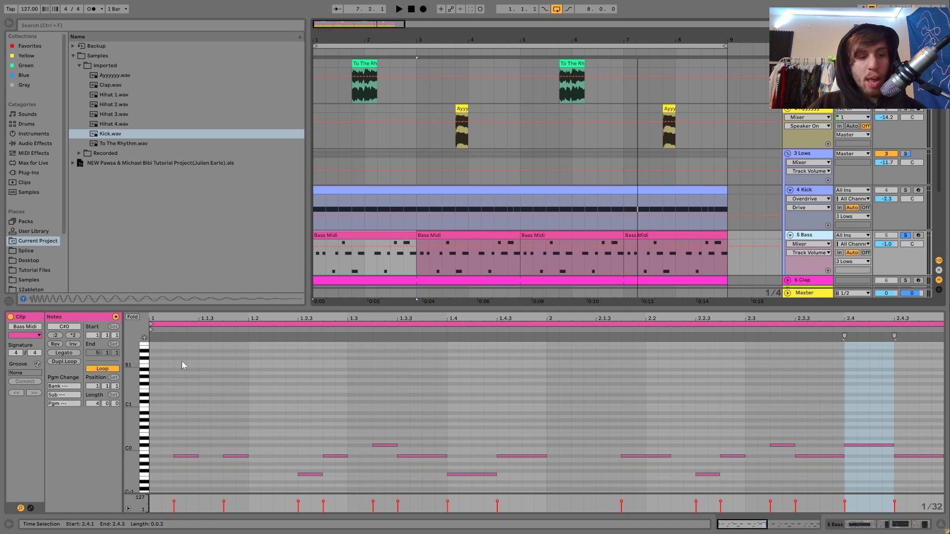
# Fold the bass clip's note editor to its used pitches and audition the F-1, C#0 and A#-1 keys.
pyautogui.click(133, 318)
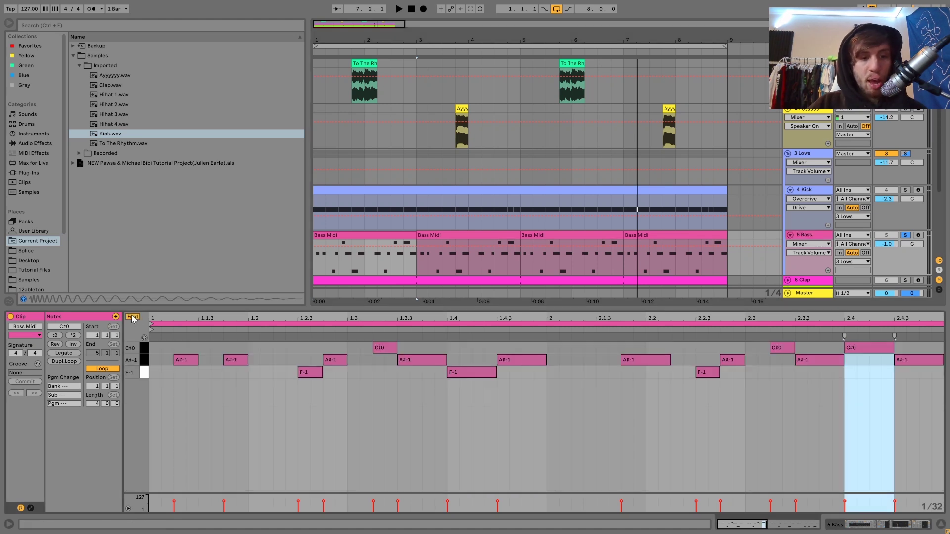
pyautogui.click(143, 375)
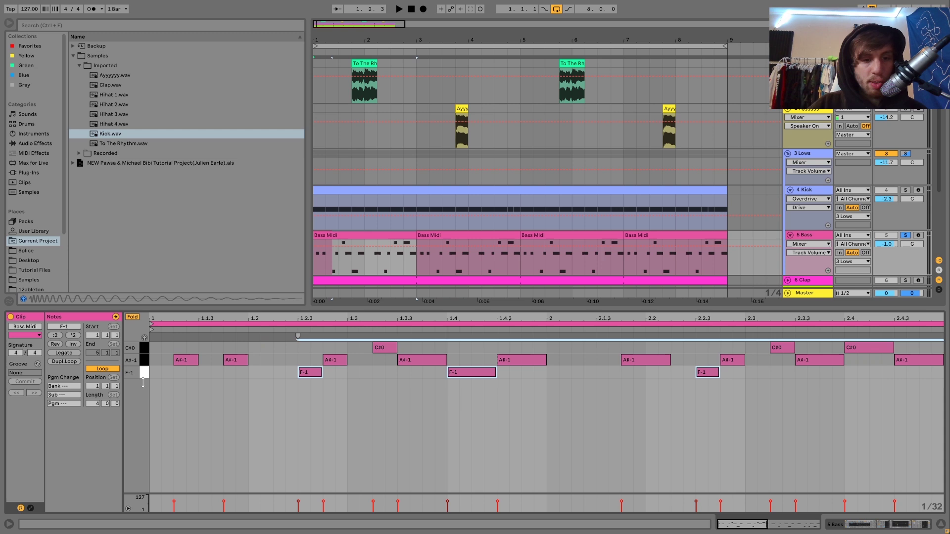
pyautogui.click(145, 348)
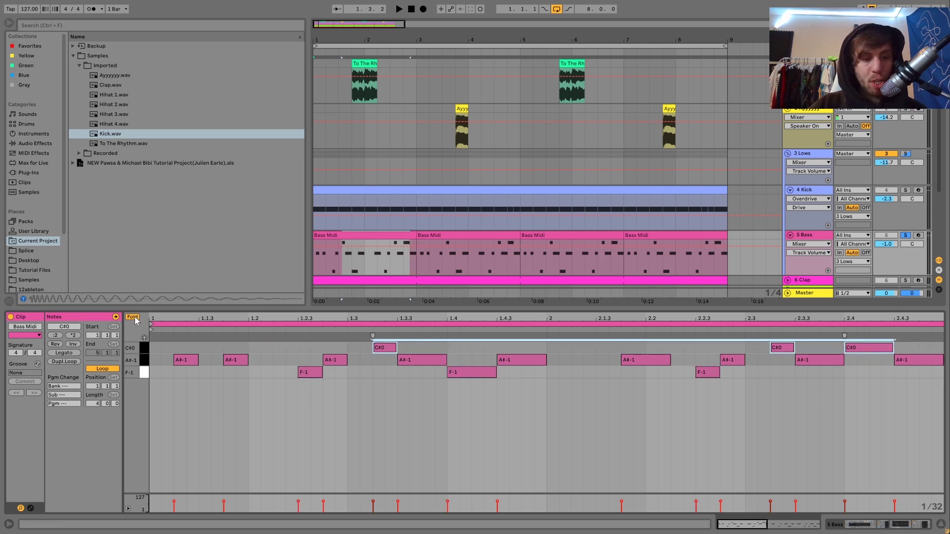
pyautogui.click(143, 361)
pyautogui.click(144, 373)
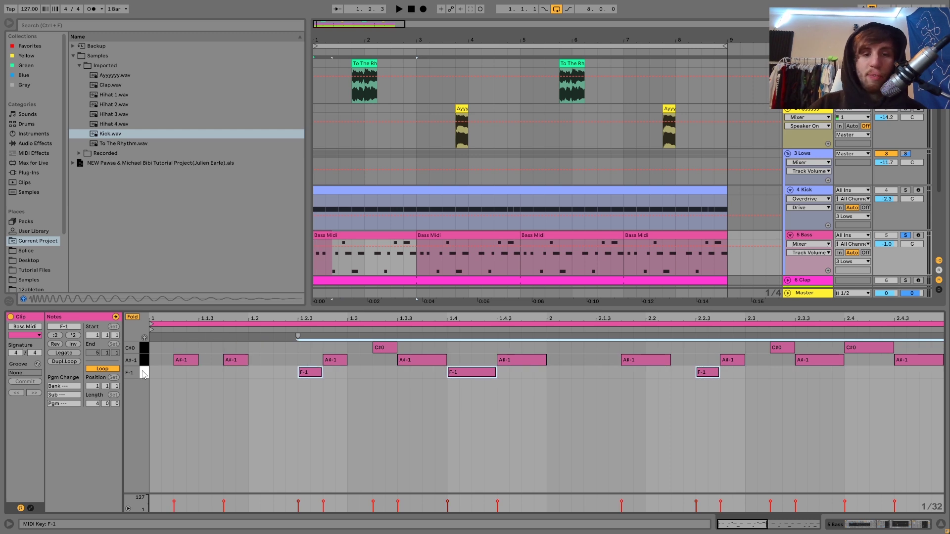
pyautogui.click(144, 349)
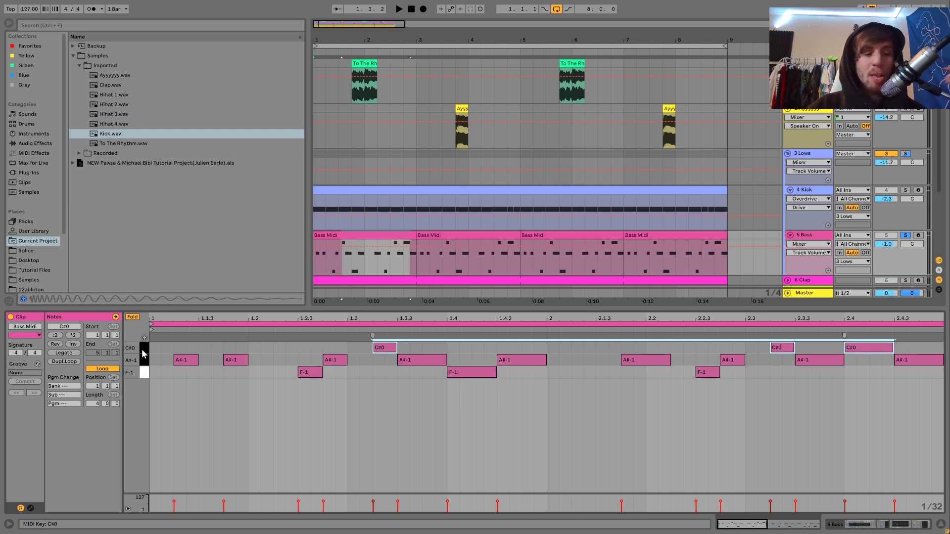
# Unfold the note editor to all keys, select the F-1 notes and shift them an octave up and back.
pyautogui.click(133, 318)
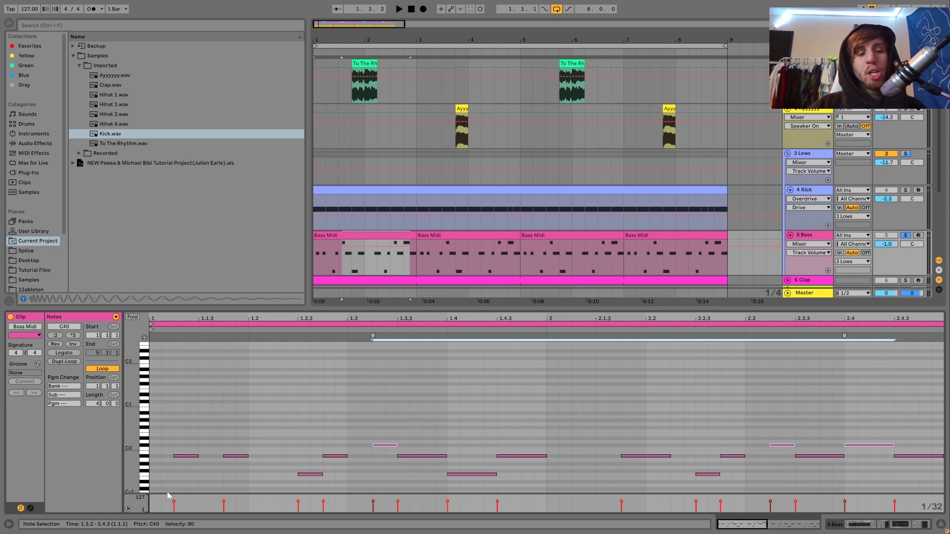
pyautogui.click(146, 476)
pyautogui.hotkey('shift', 'Up')
pyautogui.hotkey('shift', 'Down')
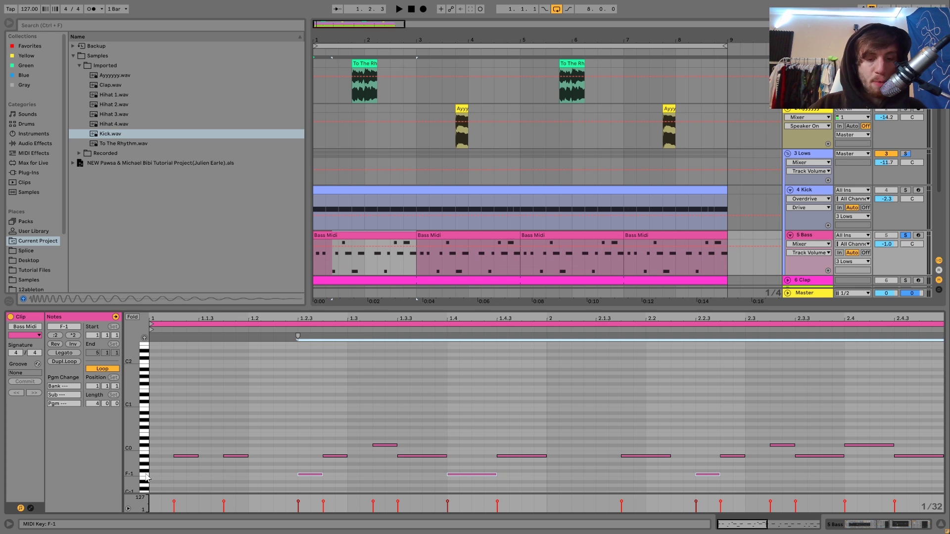
# Solo the Kick together with the Bass and play both from the start of the first Bass Midi clip.
pyautogui.click(396, 236)
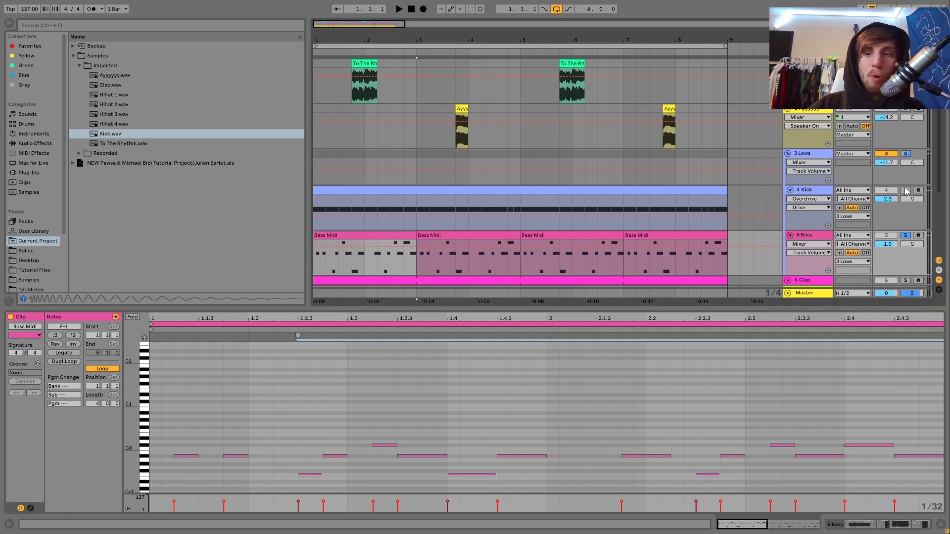
pyautogui.press('space')
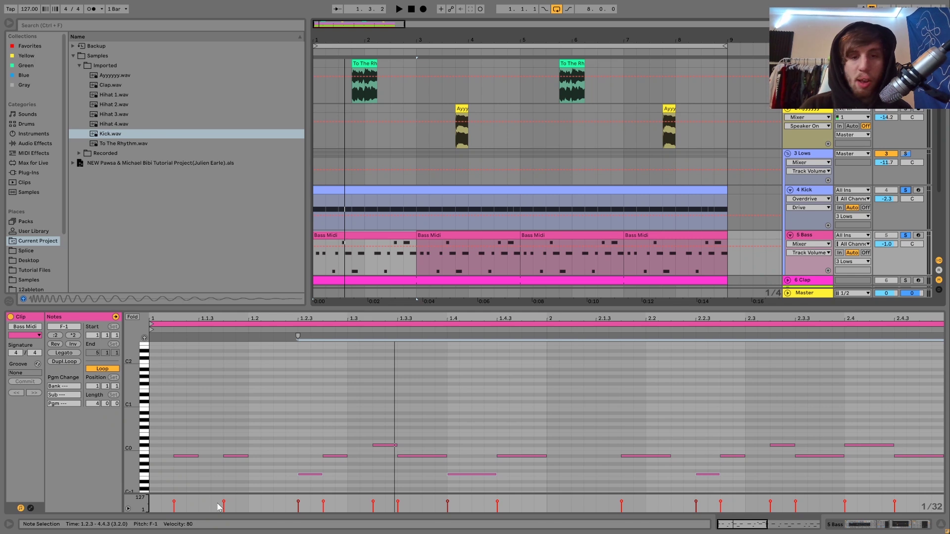
pyautogui.press('space')
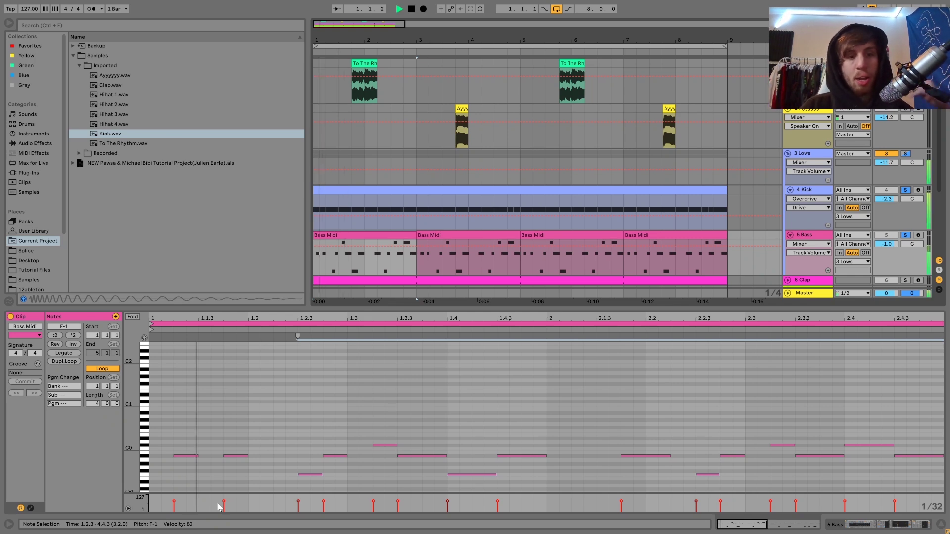
# Show the Bass track's device chain, unsolo the Kick and stop playback.
pyautogui.click(813, 240)
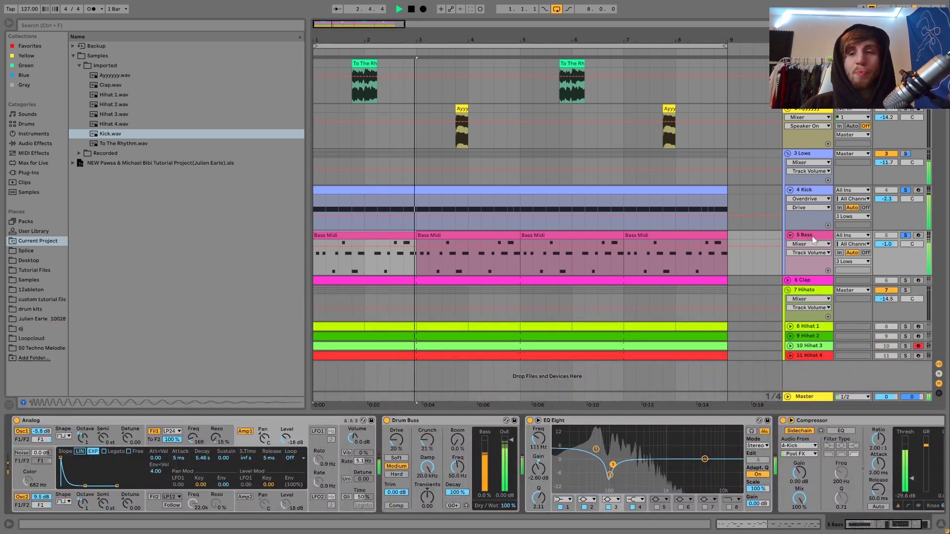
pyautogui.click(905, 190)
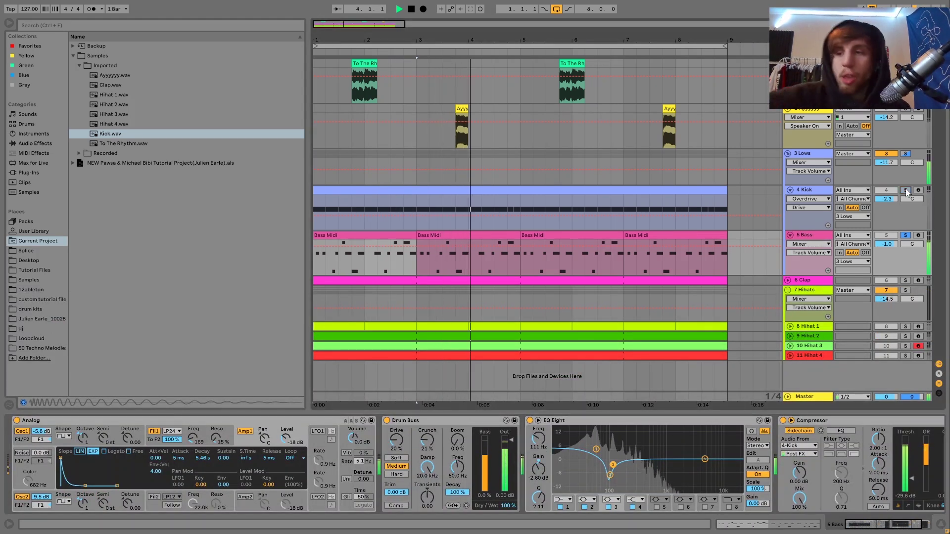
pyautogui.press('space')
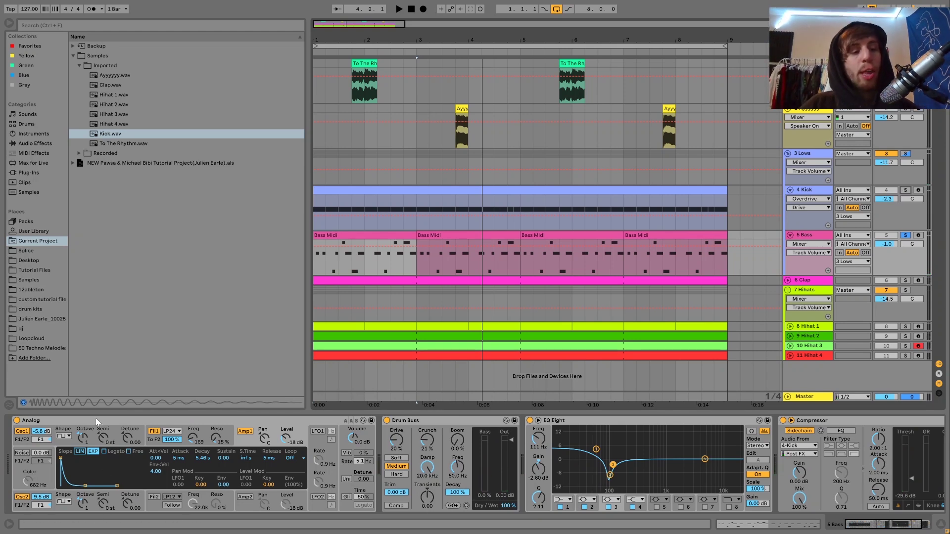
# Show Analog's Filter 1 settings on the Bass track, play the soloed bass and try adjusting the filter frequency's envelope amount.
pyautogui.click(153, 442)
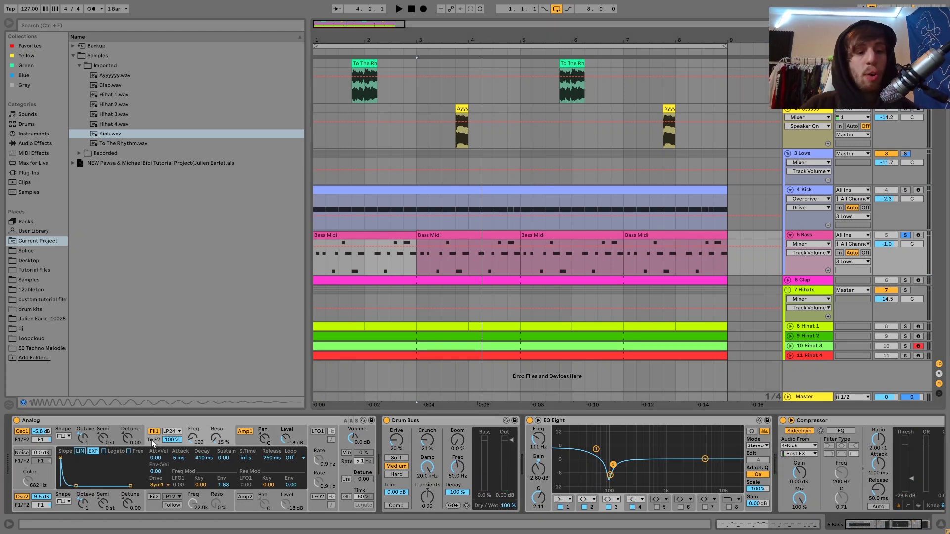
pyautogui.press('space')
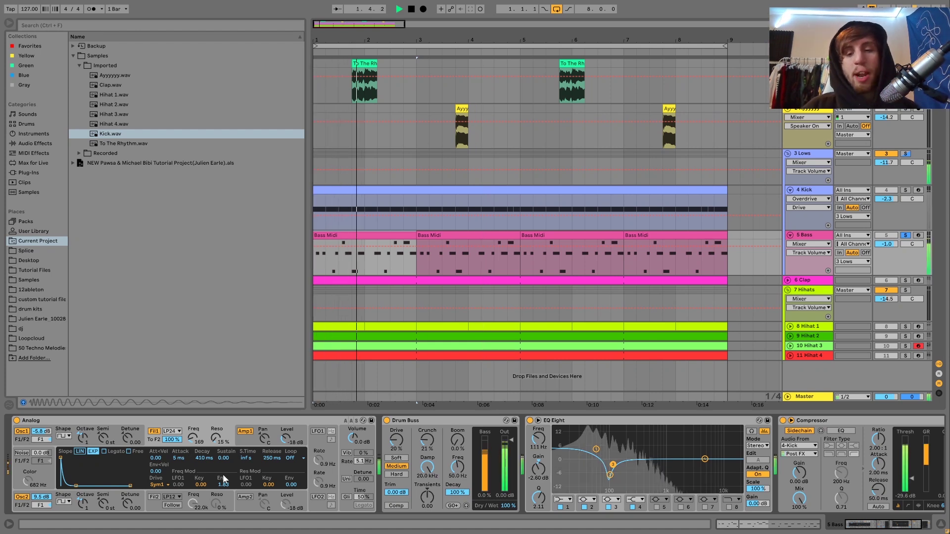
pyautogui.press('space')
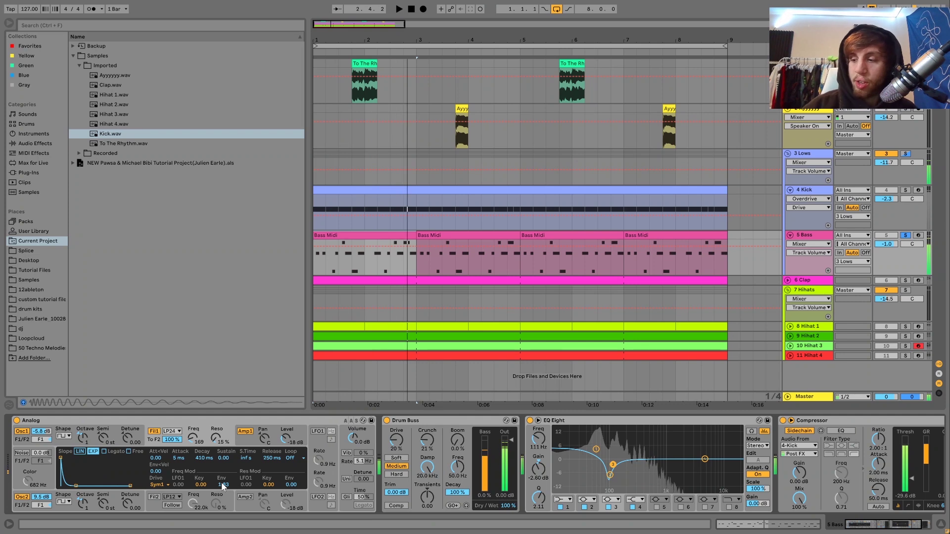
pyautogui.press('space')
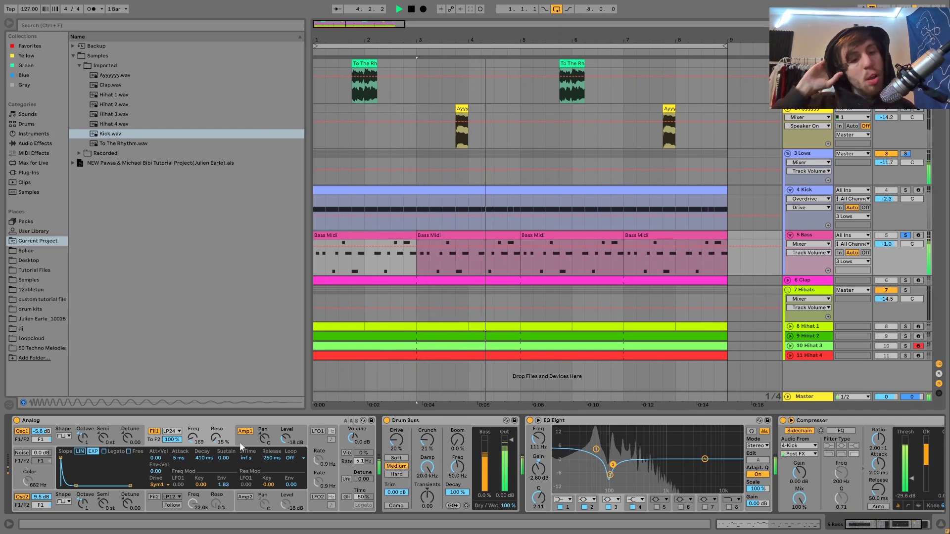
pyautogui.press('space')
pyautogui.moveTo(223, 484)
pyautogui.mouseDown()
pyautogui.moveTo(222, 476)
pyautogui.moveTo(225, 488)
pyautogui.mouseUp()
pyautogui.press('space')
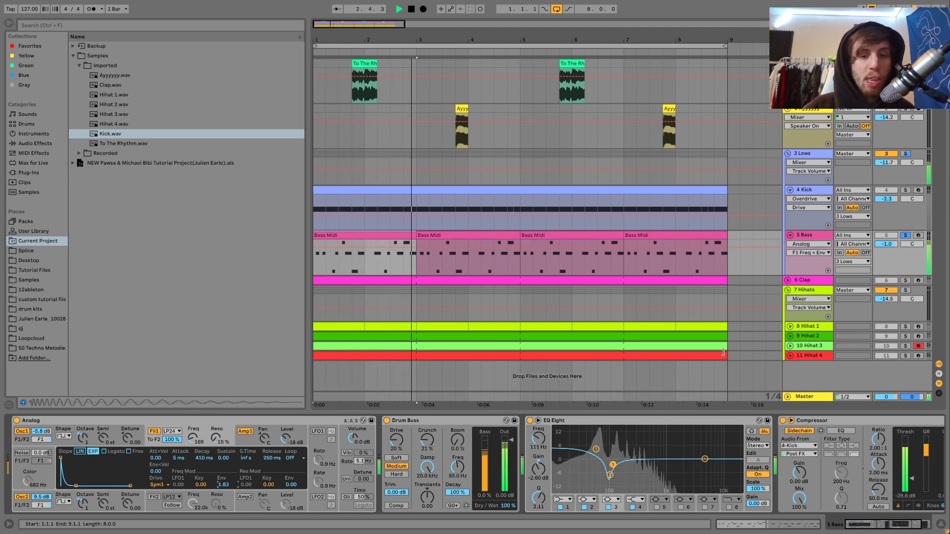
# Stop playback and show Analog's Amp 1 settings on the Bass track.
pyautogui.press('space')
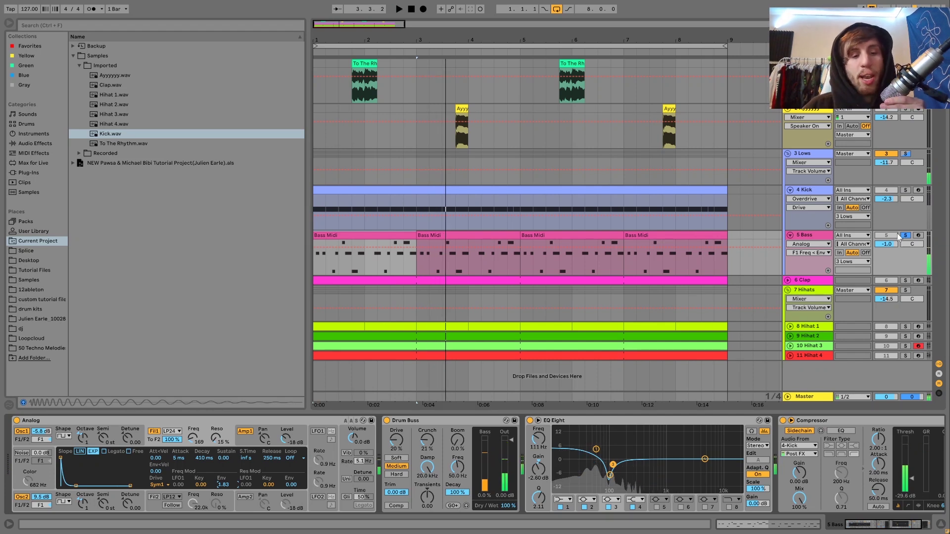
pyautogui.click(240, 439)
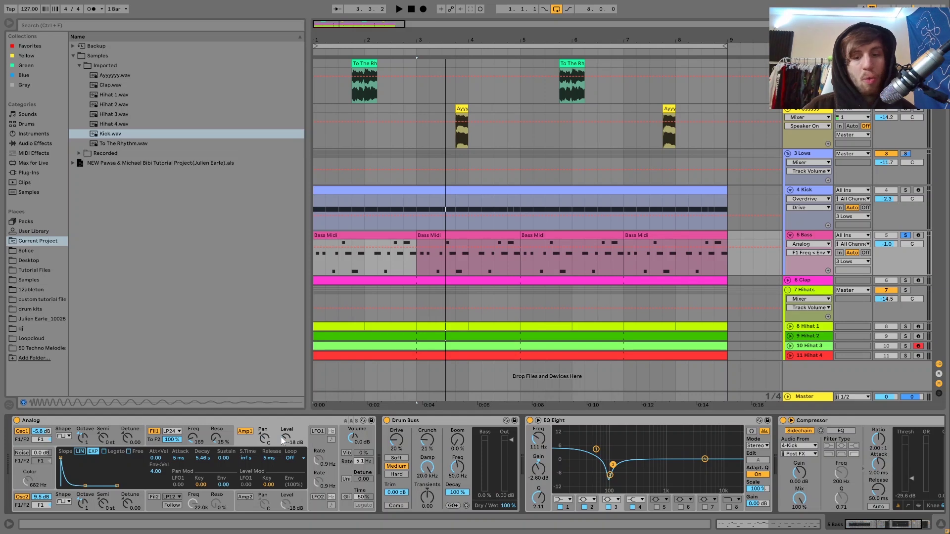
# Play the soloed bass while turning its Drum Buss off and back on to compare the sound.
pyautogui.hscroll(3, 280, 436)
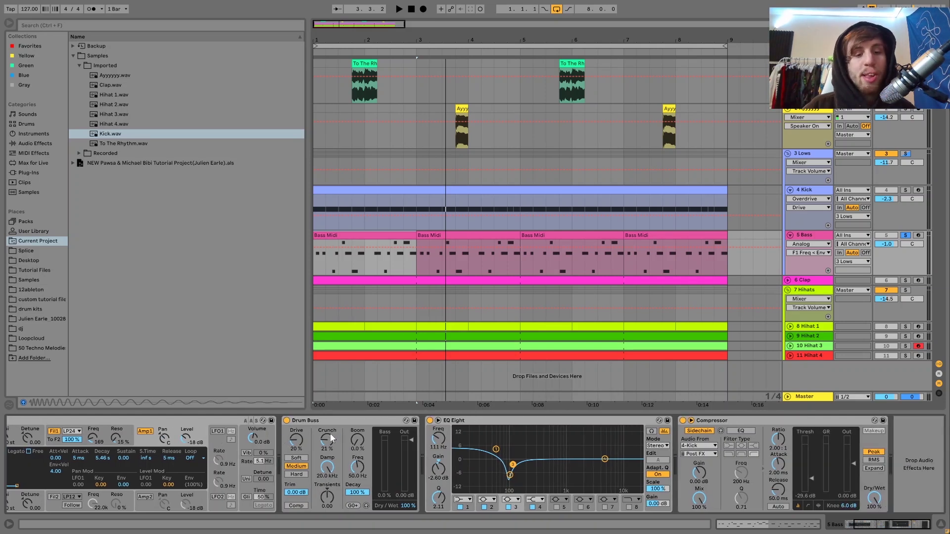
pyautogui.press('space')
pyautogui.click(286, 421)
pyautogui.click(286, 421)
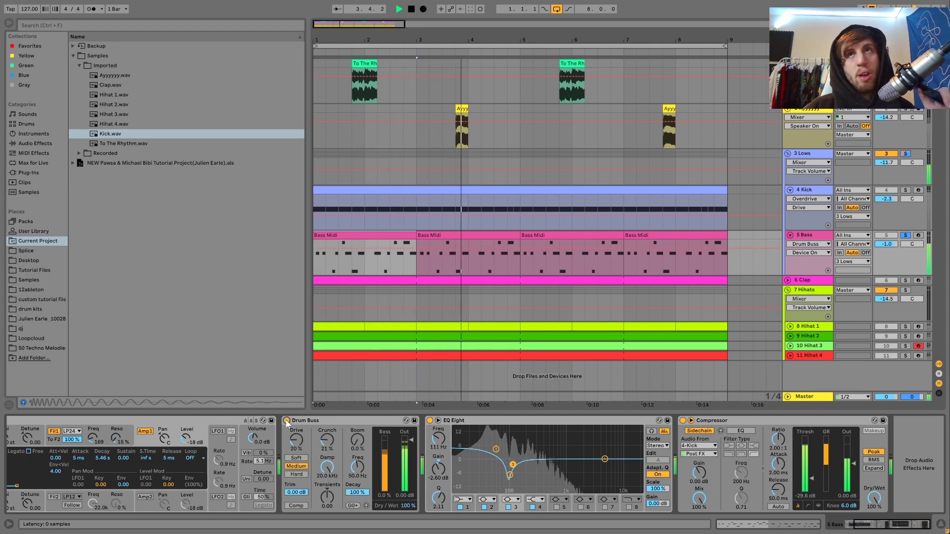
pyautogui.press('space')
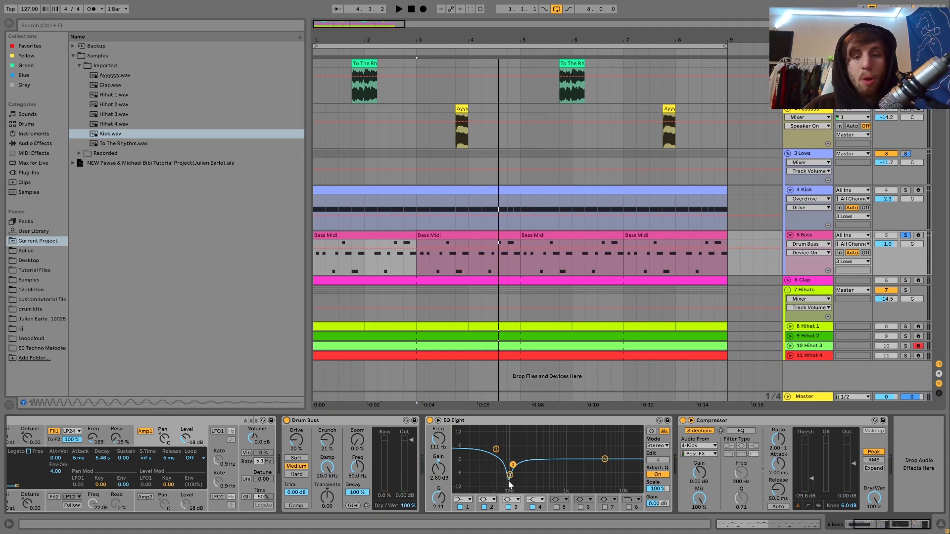
# Play the soloed bass from the start to review its EQ Eight and select the sidechained Compressor for another listen.
pyautogui.press('space')
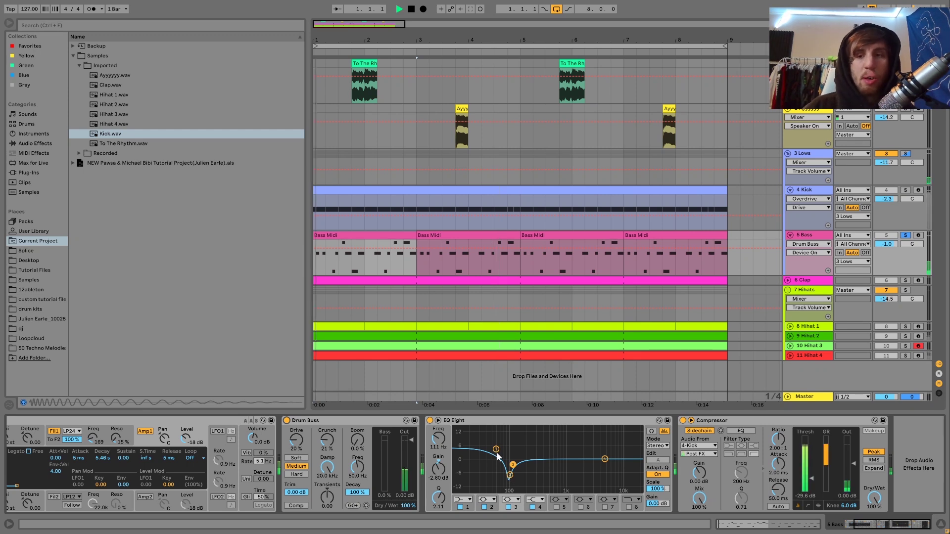
pyautogui.press('space')
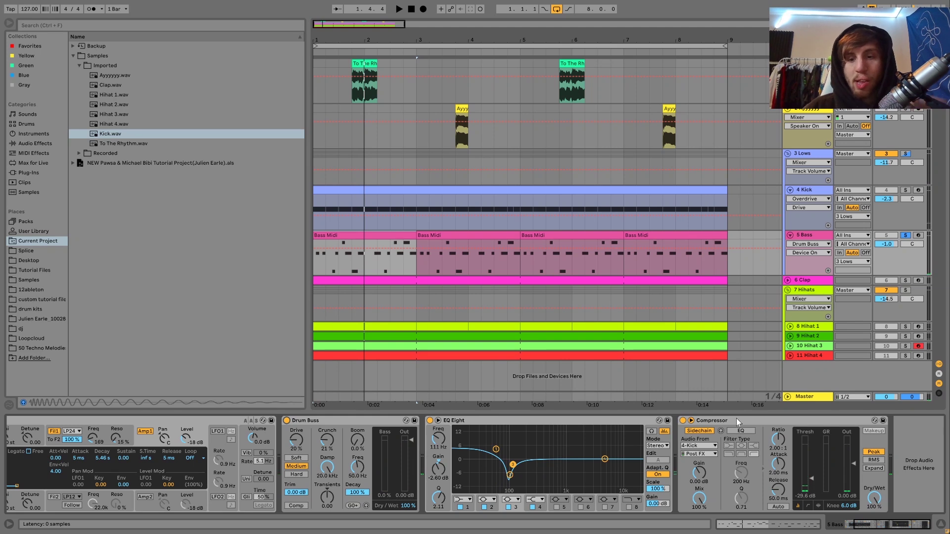
pyautogui.click(737, 420)
pyautogui.press('space')
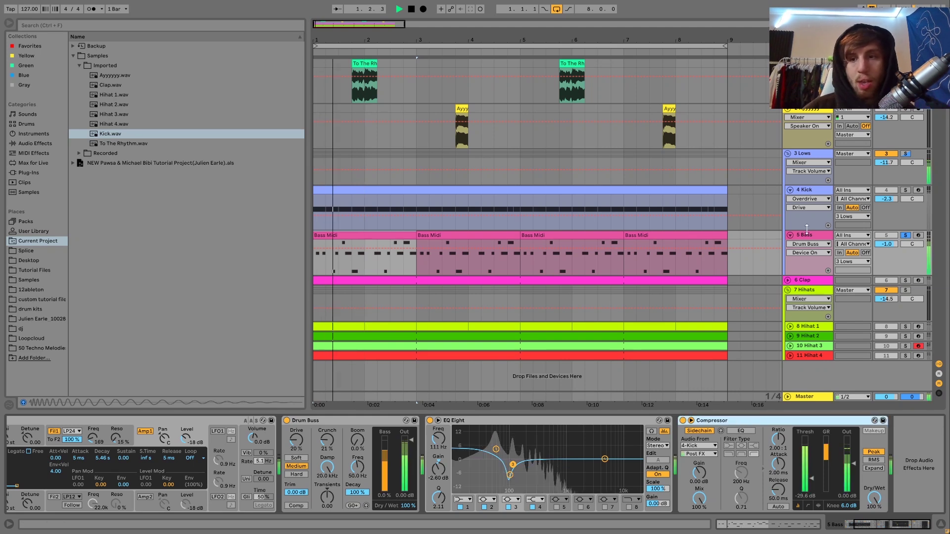
pyautogui.press('space')
# Clear the solo on the Lows group and the Bass and play the full mix from the start.
pyautogui.click(906, 155)
pyautogui.click(906, 155)
pyautogui.press('space')
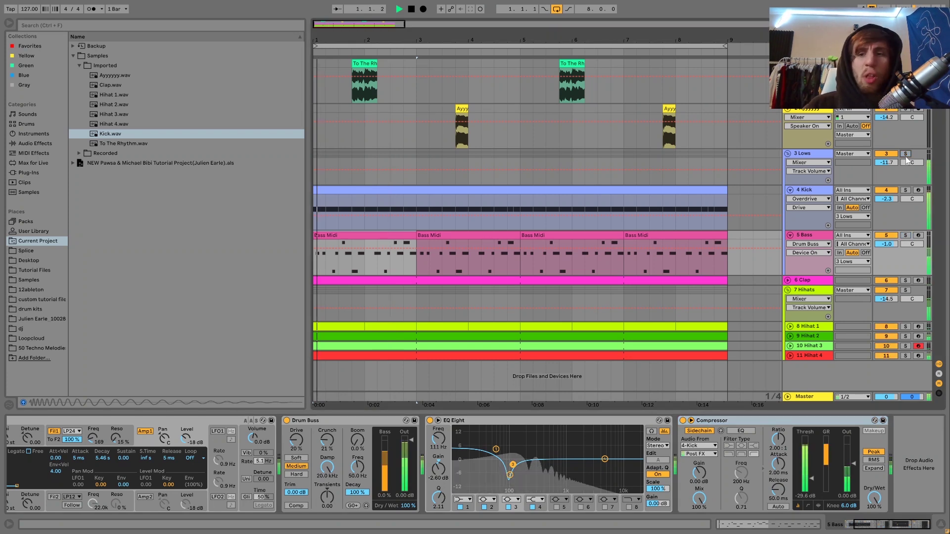
pyautogui.press('space')
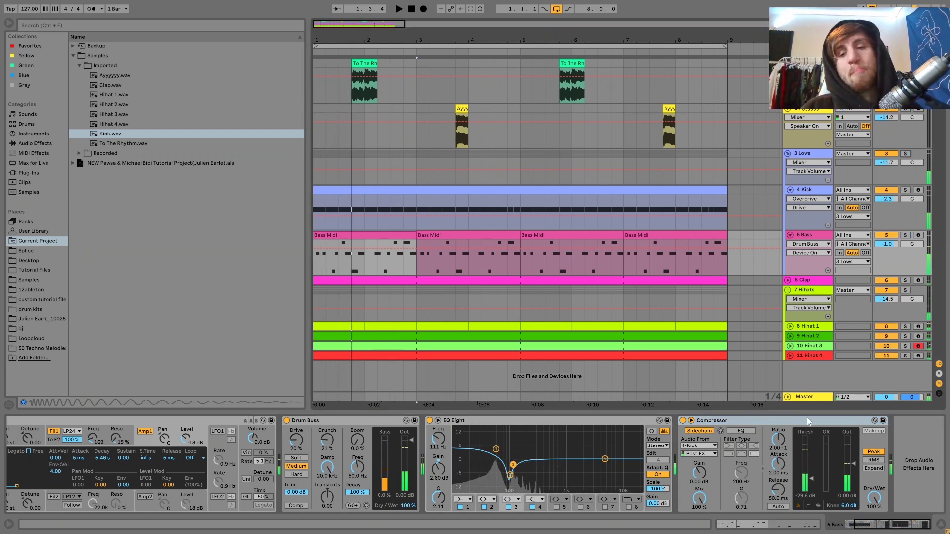
# Compare the full mix with the Bass track's sidechain Compressor turned off and back on.
pyautogui.click(683, 420)
pyautogui.press('space')
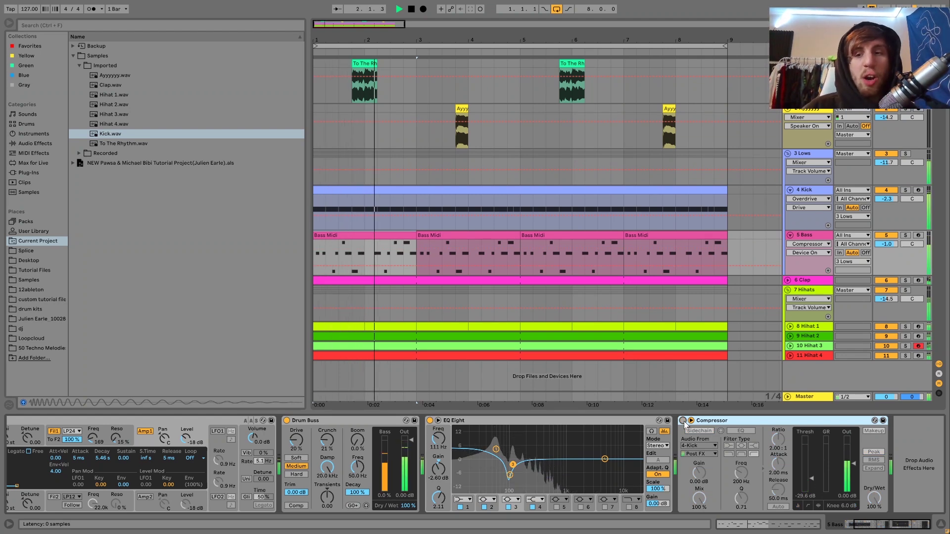
pyautogui.press('space')
pyautogui.click(683, 420)
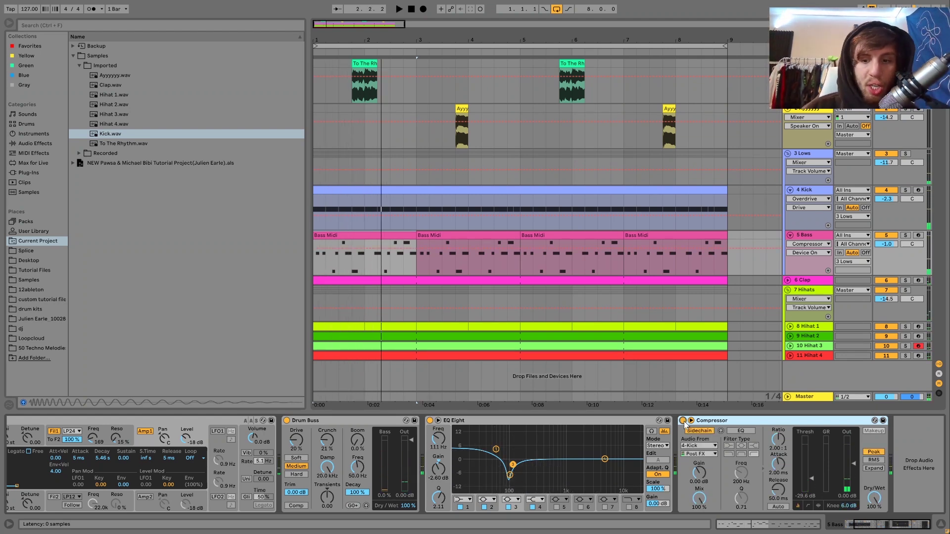
pyautogui.press('space')
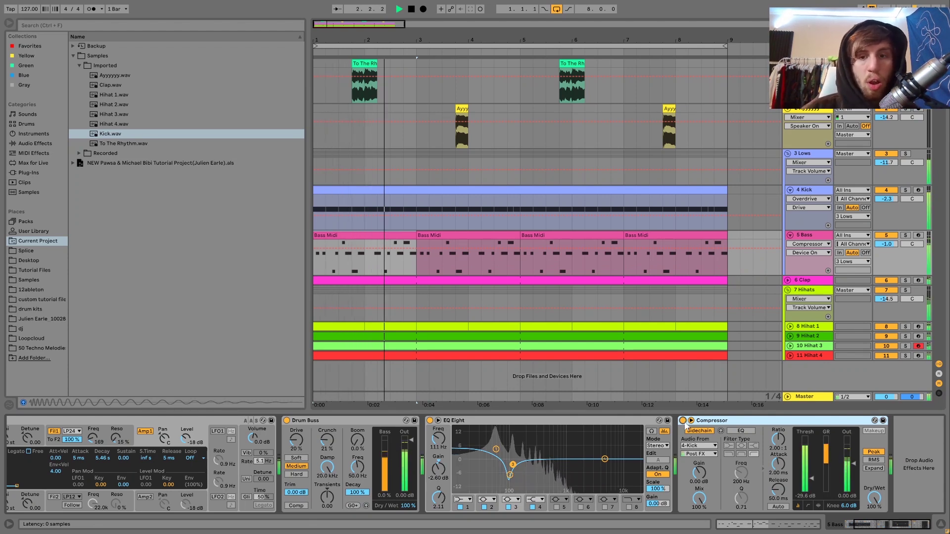
pyautogui.press('space')
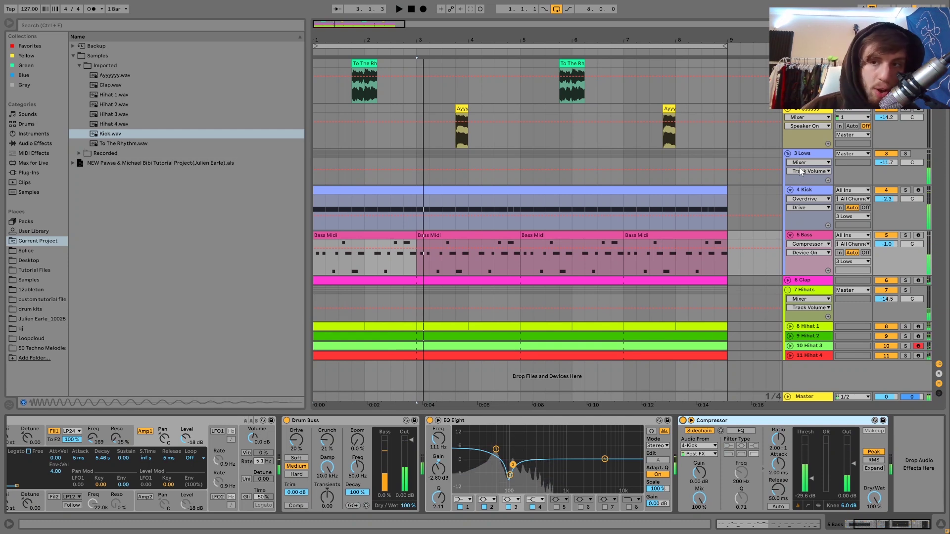
# Show and solo the Lows group, and play it with its Saturator turned off and back on.
pyautogui.click(802, 158)
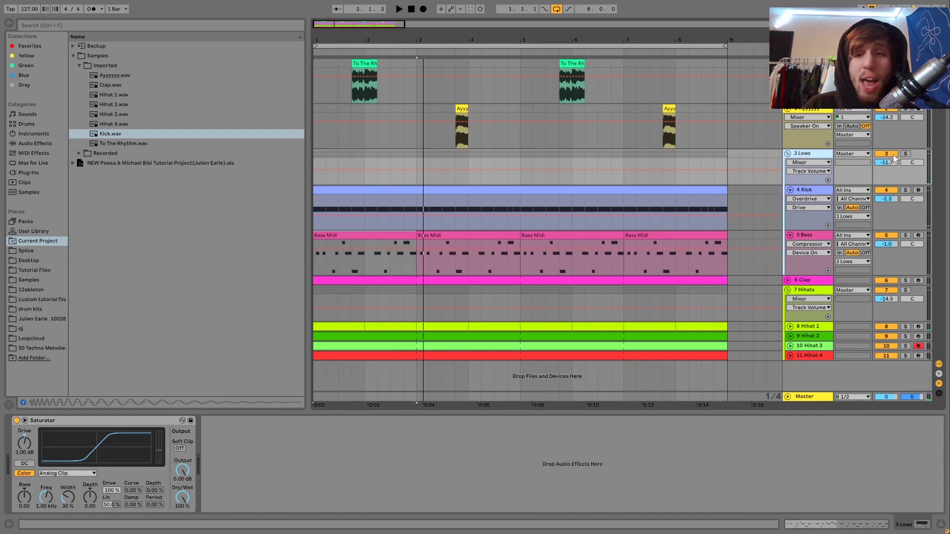
pyautogui.click(907, 153)
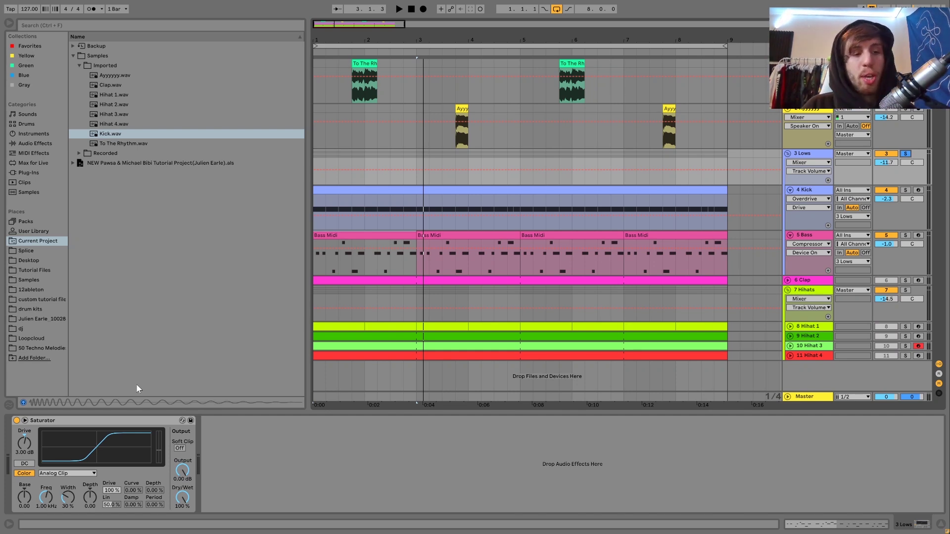
pyautogui.click(16, 421)
pyautogui.press('space')
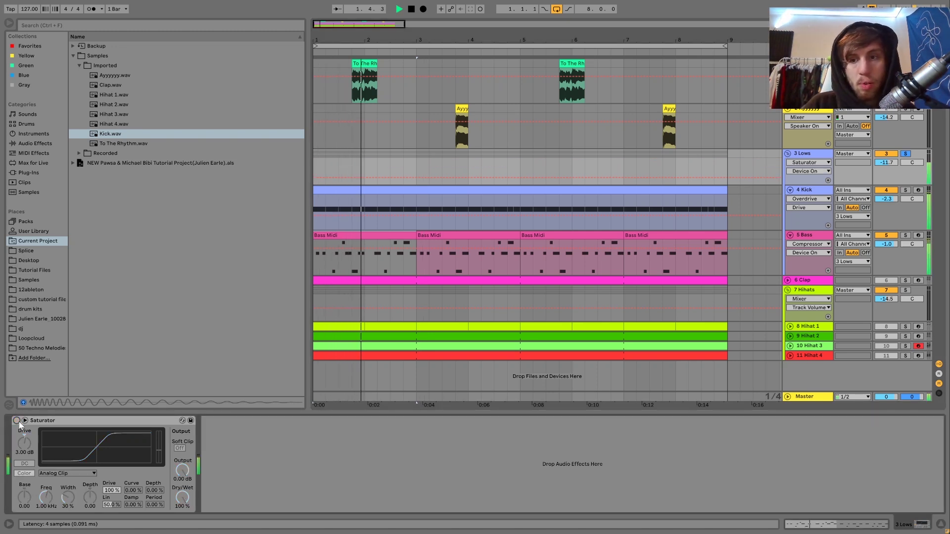
pyautogui.click(16, 420)
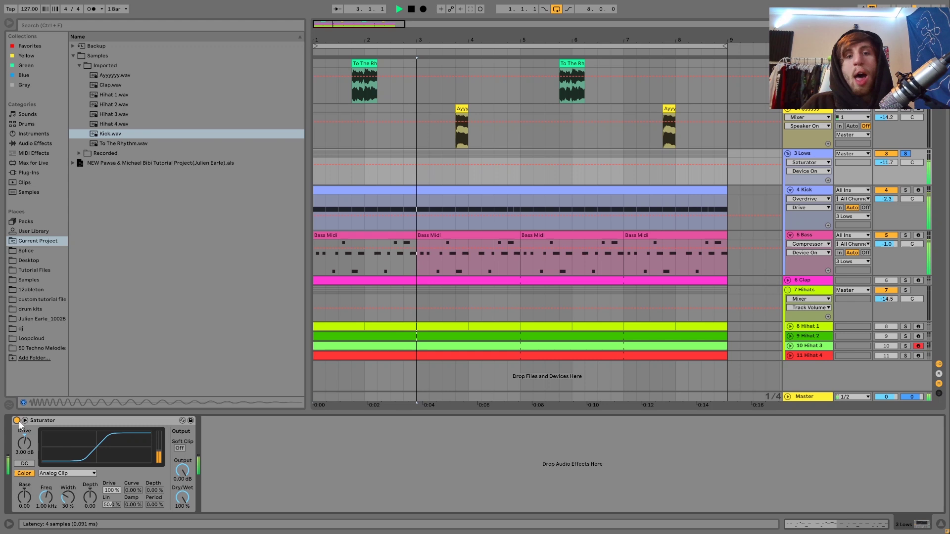
pyautogui.press('space')
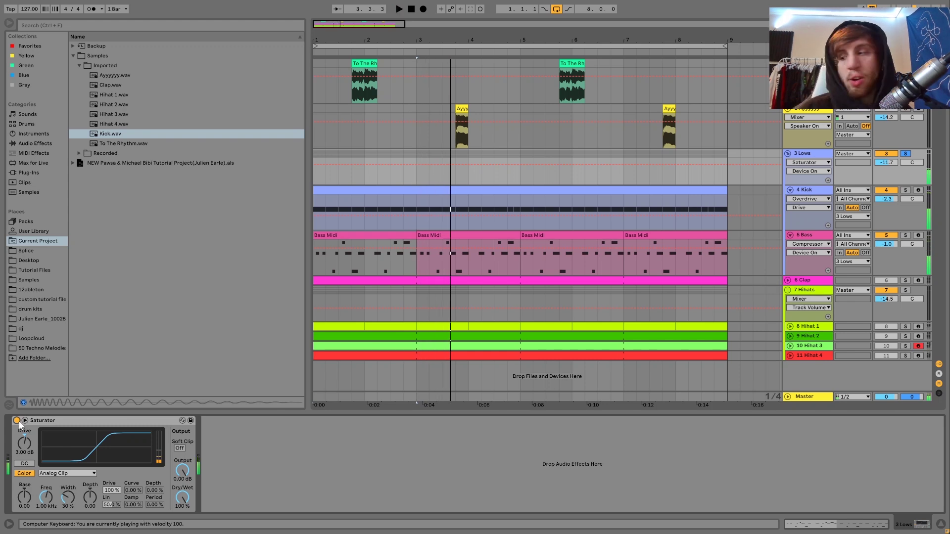
pyautogui.press('space')
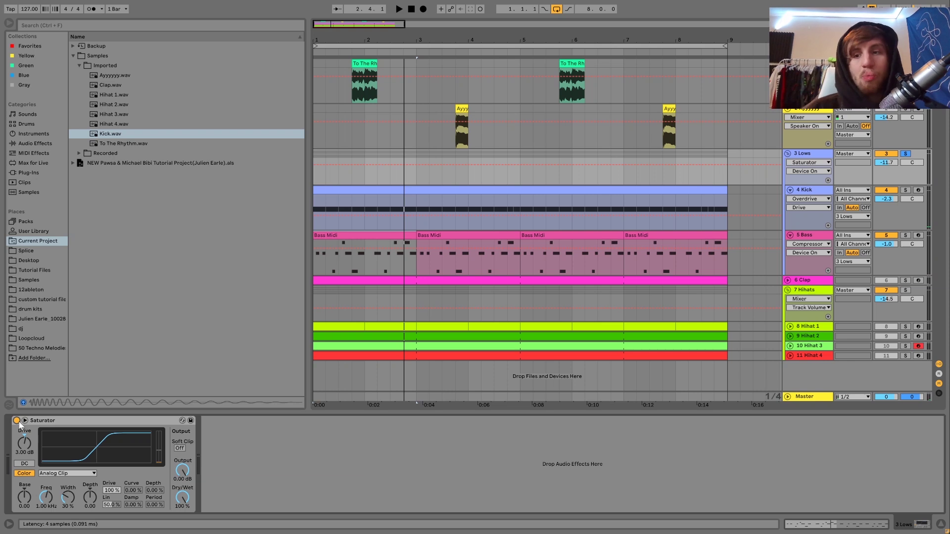
pyautogui.press('space')
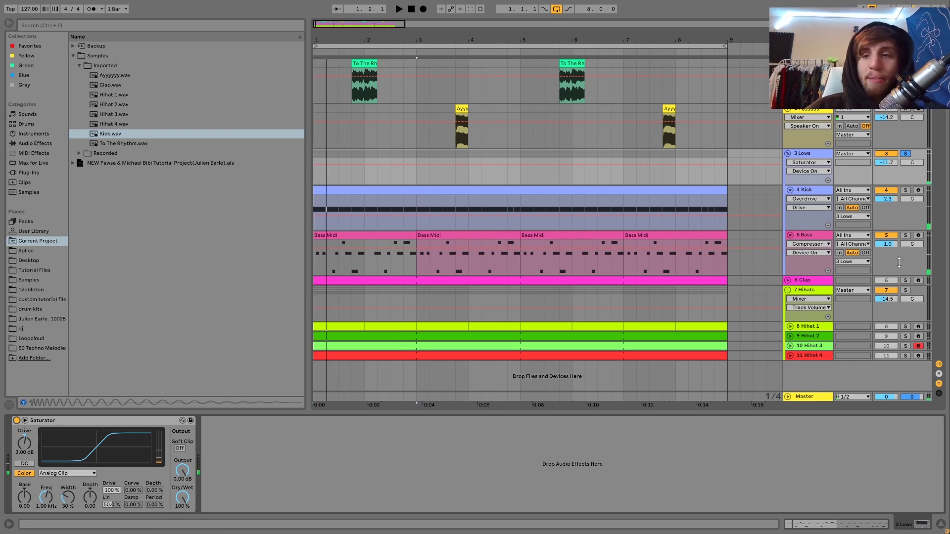
# Solo and unfold the Clap track, and play it with its device chain shown.
pyautogui.click(905, 280)
pyautogui.click(788, 280)
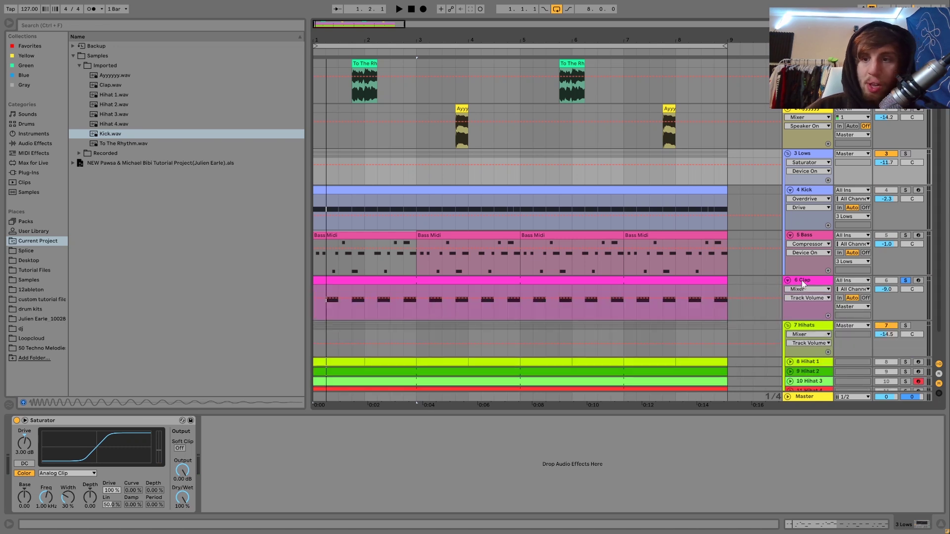
pyautogui.click(802, 281)
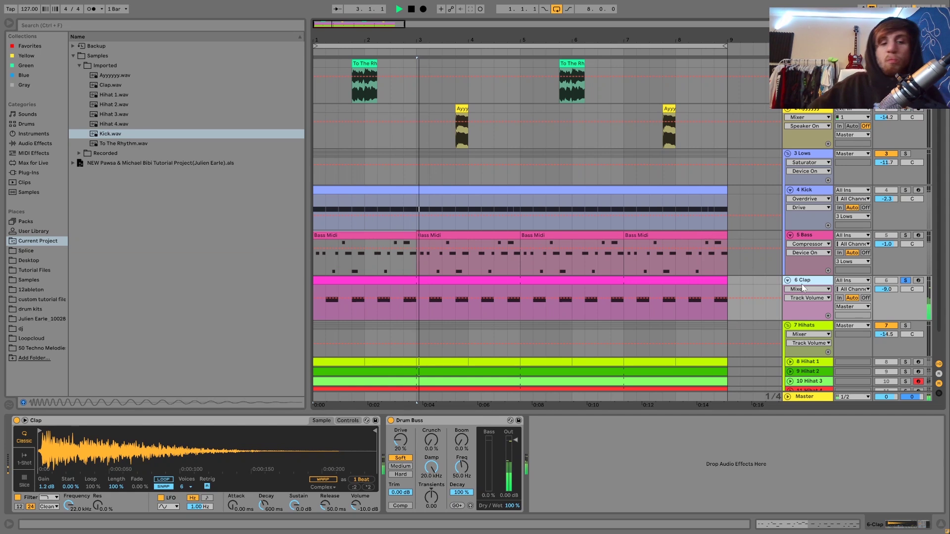
pyautogui.press('space')
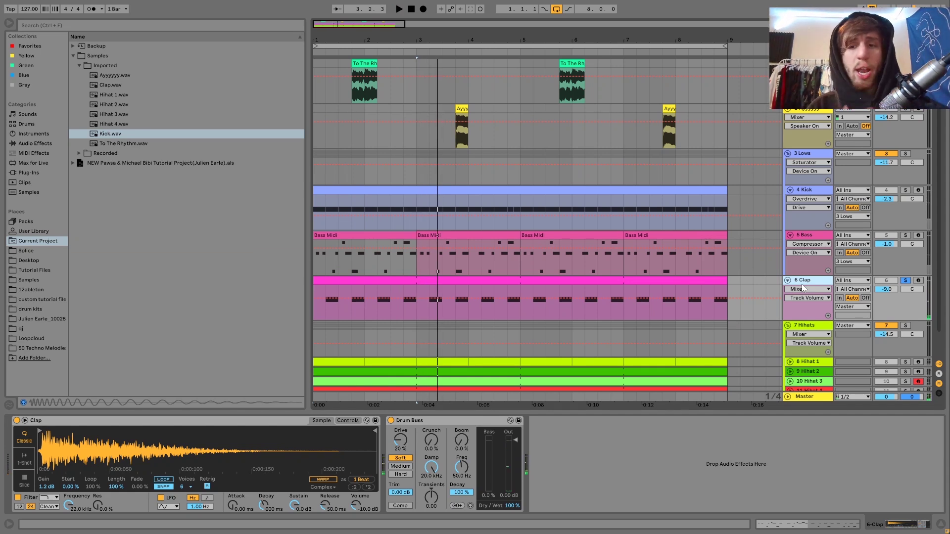
pyautogui.press('space')
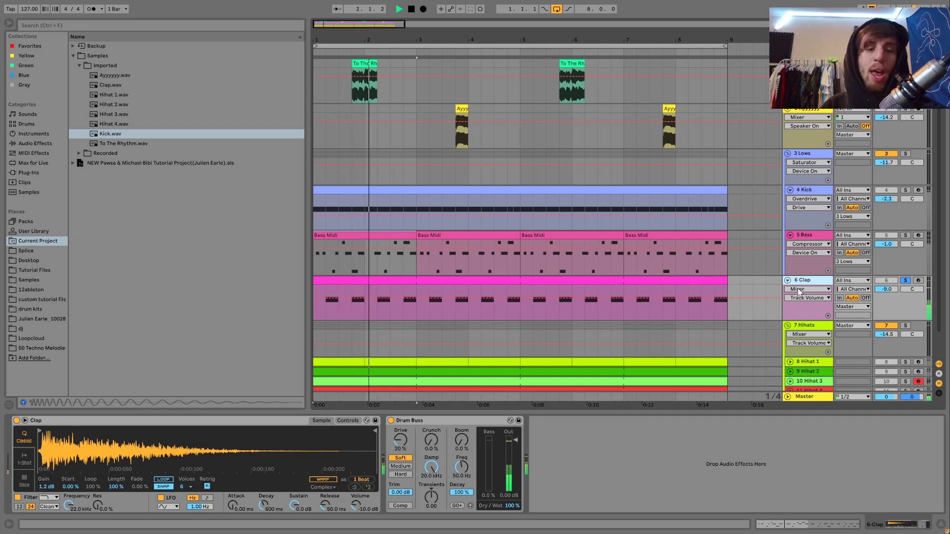
pyautogui.press('space')
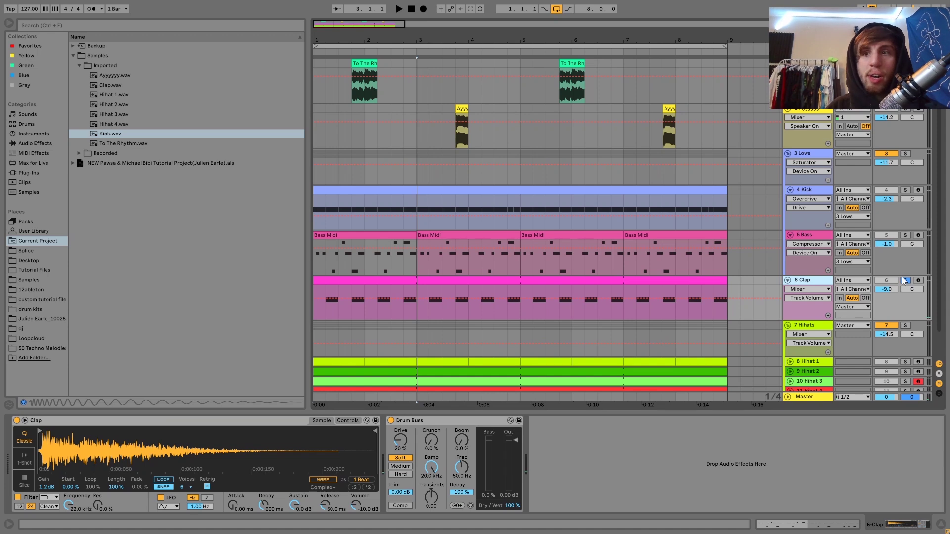
# Unsolo the Clap and play it within the full mix from the start.
pyautogui.press('space')
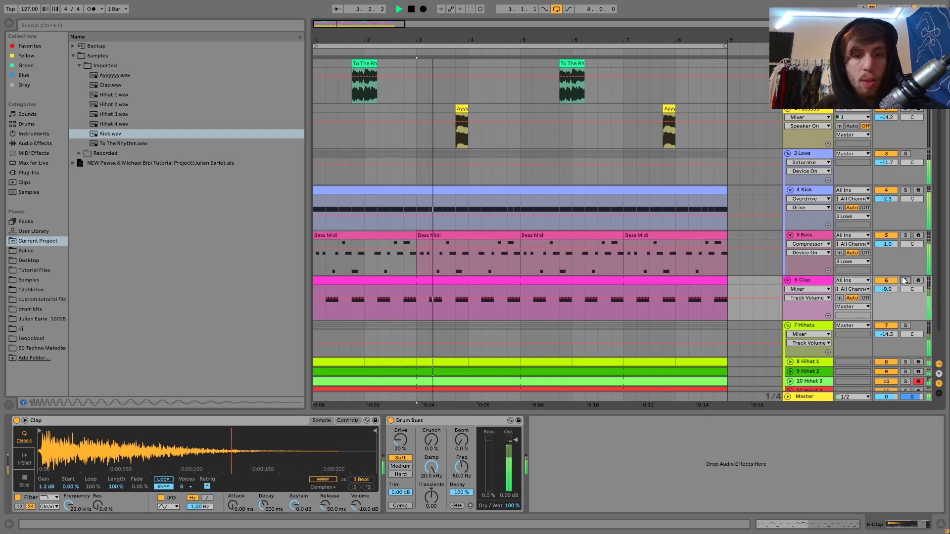
pyautogui.press('space')
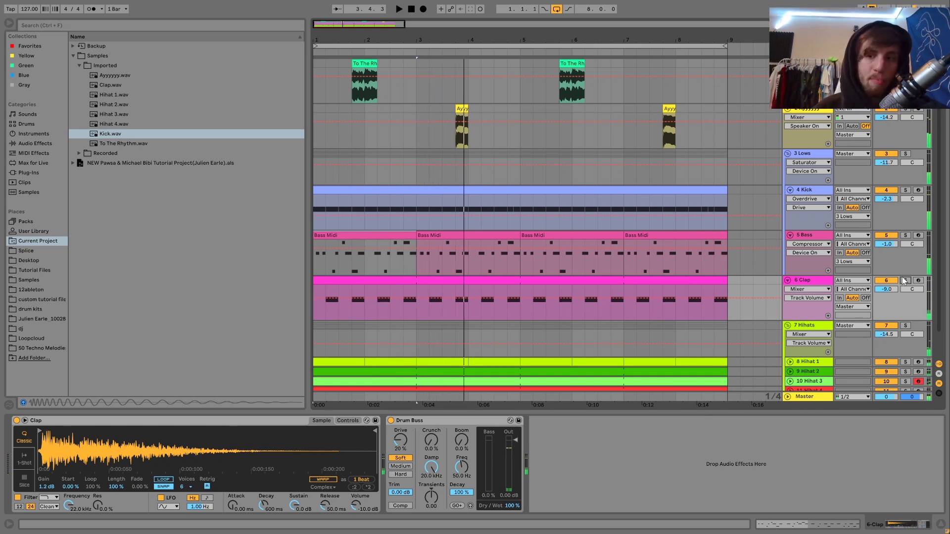
pyautogui.press('space')
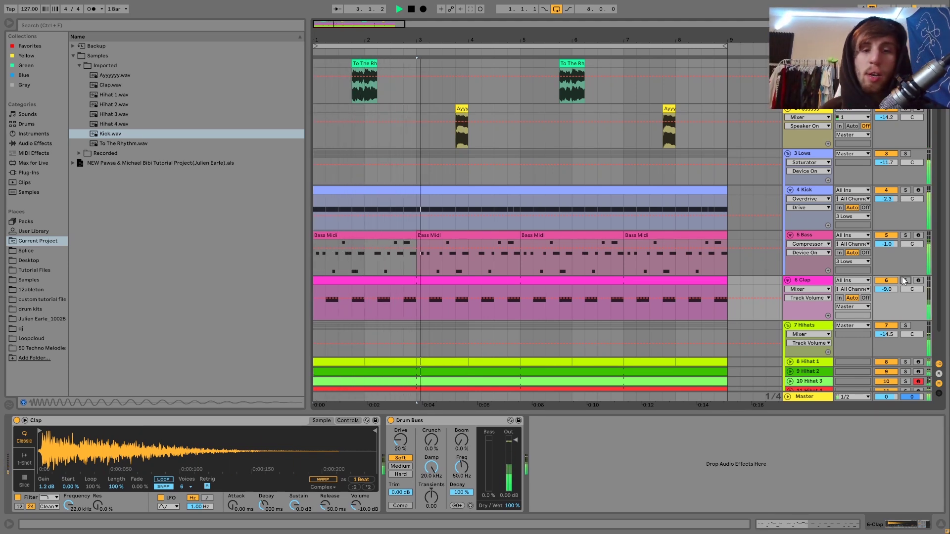
pyautogui.press('space')
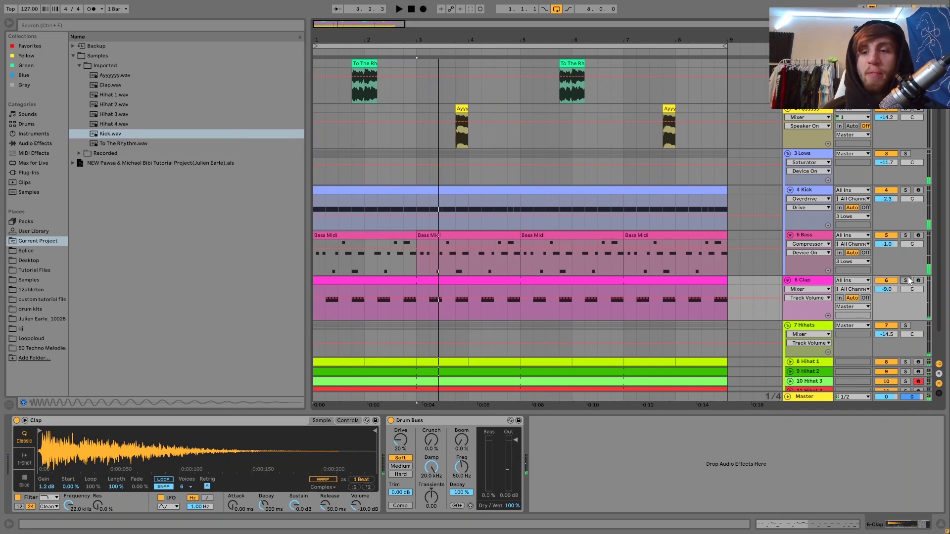
# Play the soloed Clap with its Drum Buss turned off and back on.
pyautogui.click(391, 420)
pyautogui.press('space')
pyautogui.click(391, 420)
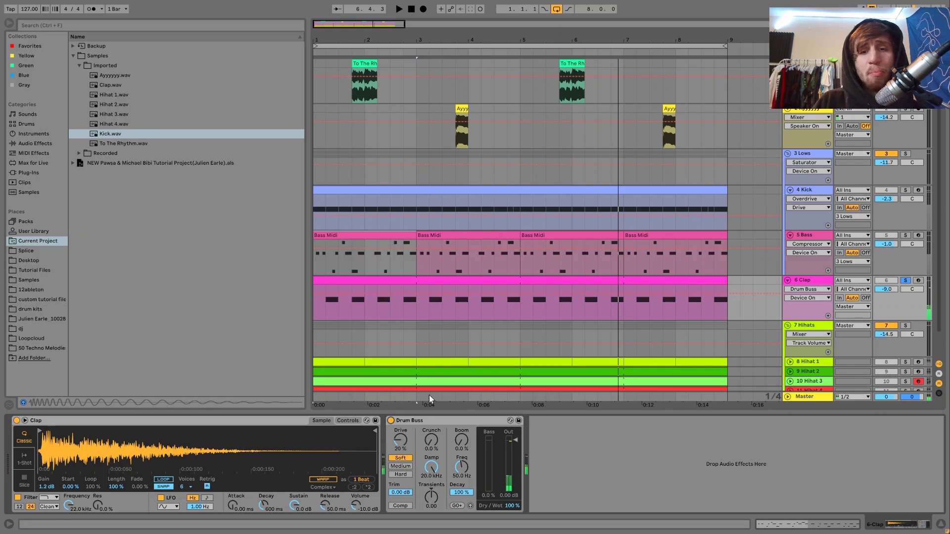
# Show the Hihats group's Drum Buss, solo the group and play it from the start.
pyautogui.scroll(-2, 628, 286)
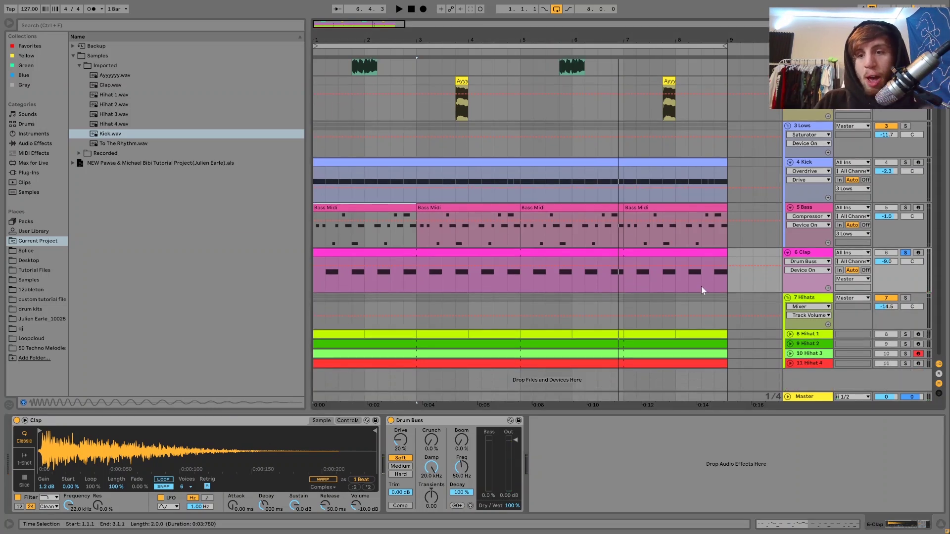
pyautogui.click(805, 298)
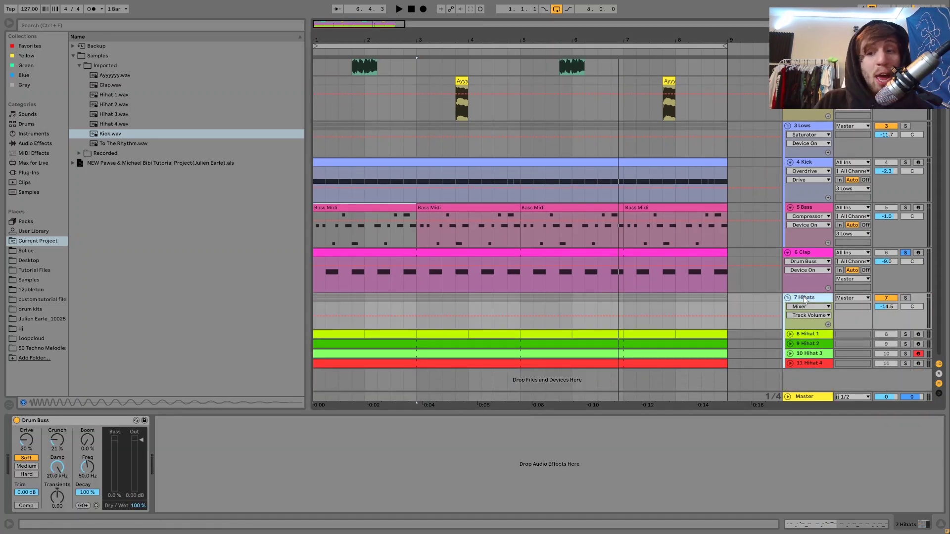
pyautogui.click(906, 298)
pyautogui.press('space')
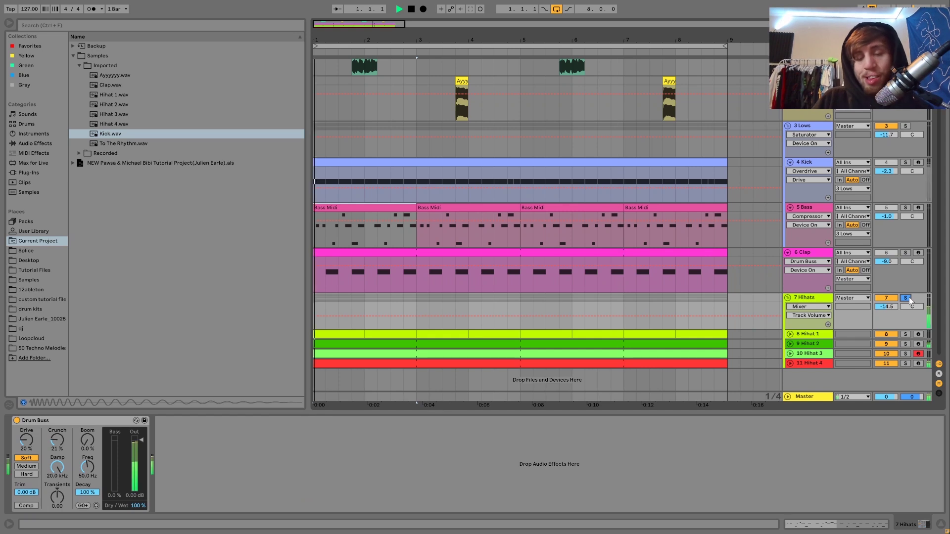
# Unfold the Hihat 1 and Hihat 2 tracks in the arrangement while the hihats play.
pyautogui.click(805, 335)
pyautogui.press('u')
pyautogui.press('Down')
pyautogui.press('u')
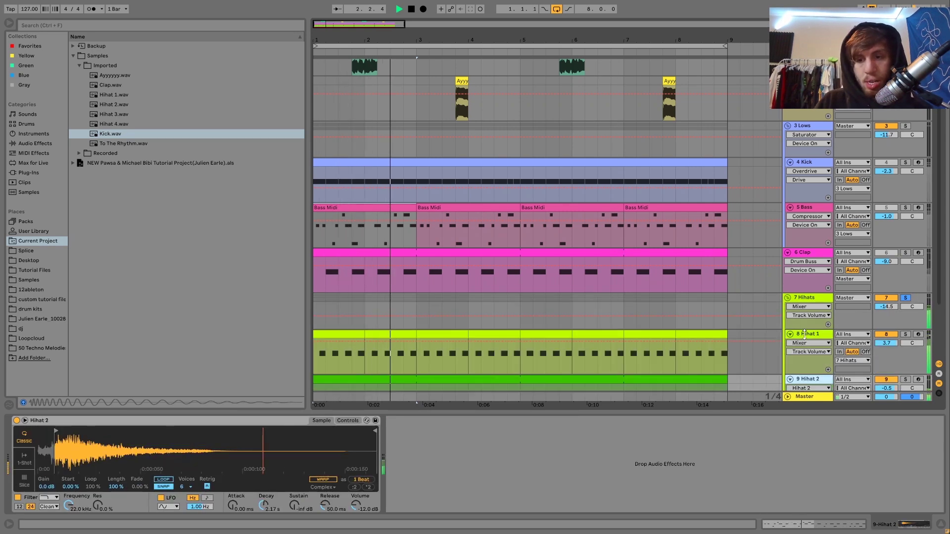
# Unfold the Hihat 3 and Hihat 4 tracks in the arrangement and stop playback.
pyautogui.press('Down')
pyautogui.press('u')
pyautogui.press('Down')
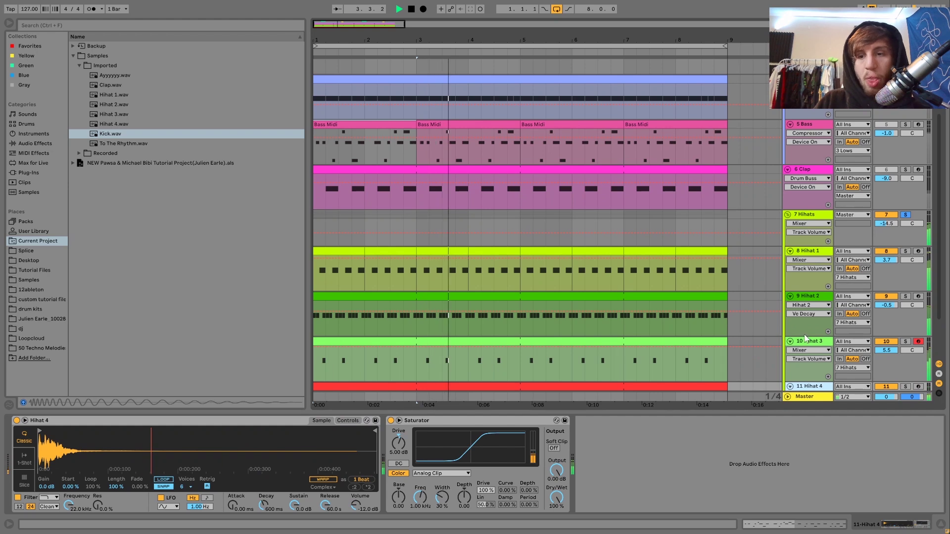
pyautogui.press('u')
pyautogui.press('space')
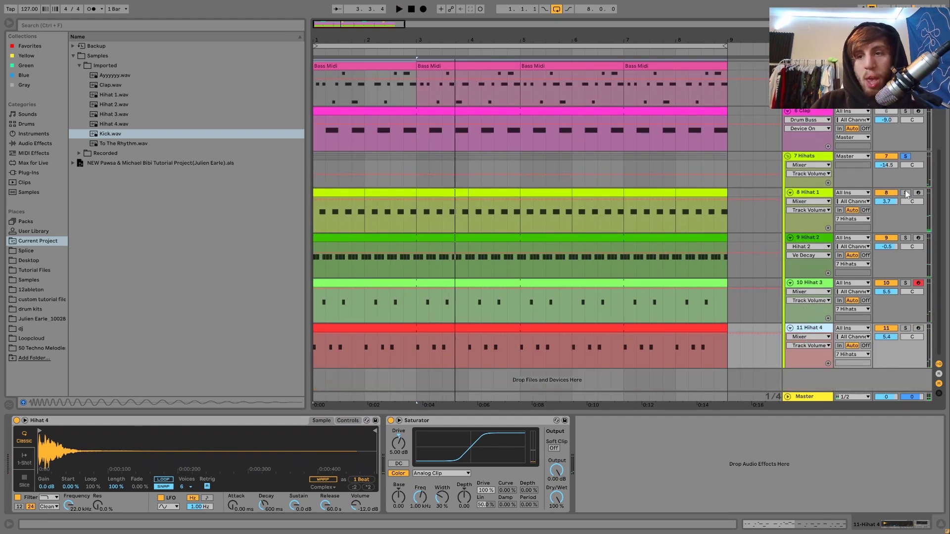
# Play the soloed Hihat 1 from the start, show its devices and locate Hihat 1.wav among the imported samples.
pyautogui.press('space')
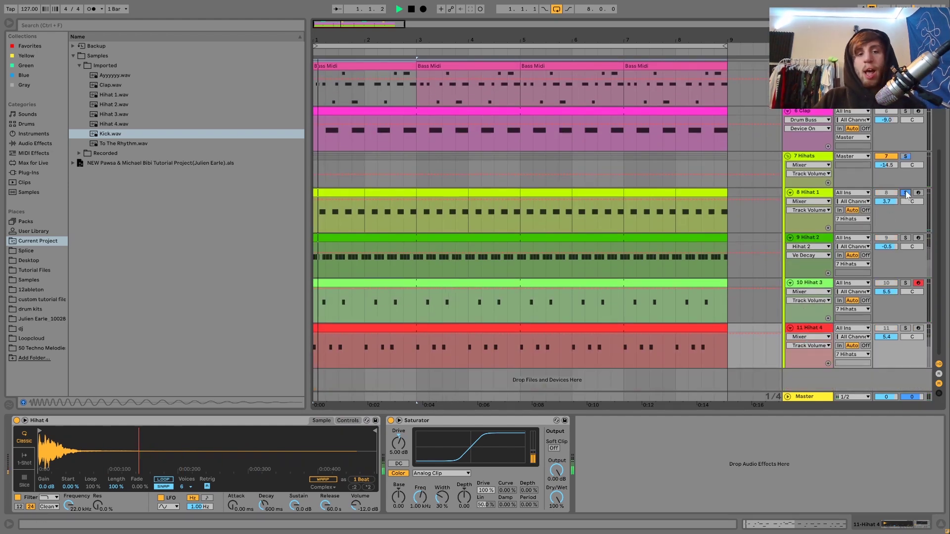
pyautogui.click(805, 193)
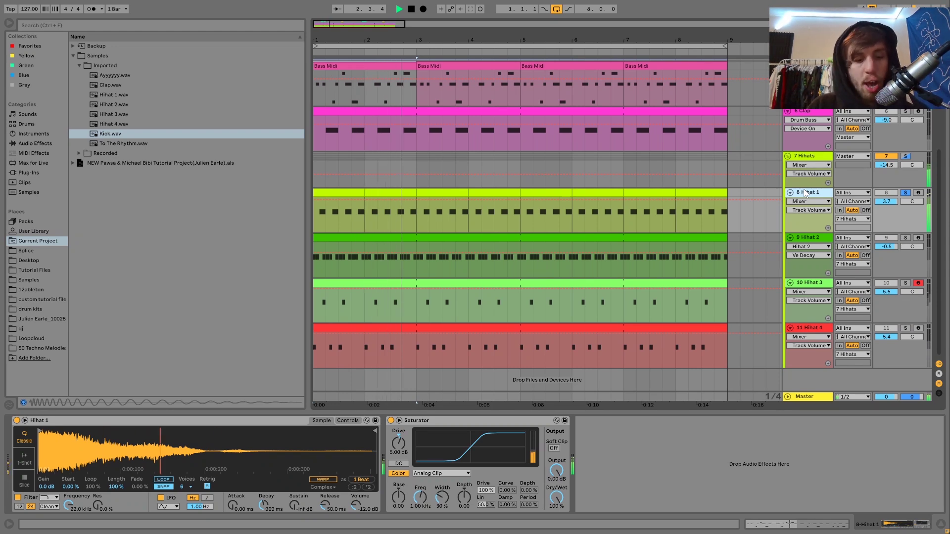
pyautogui.press('space')
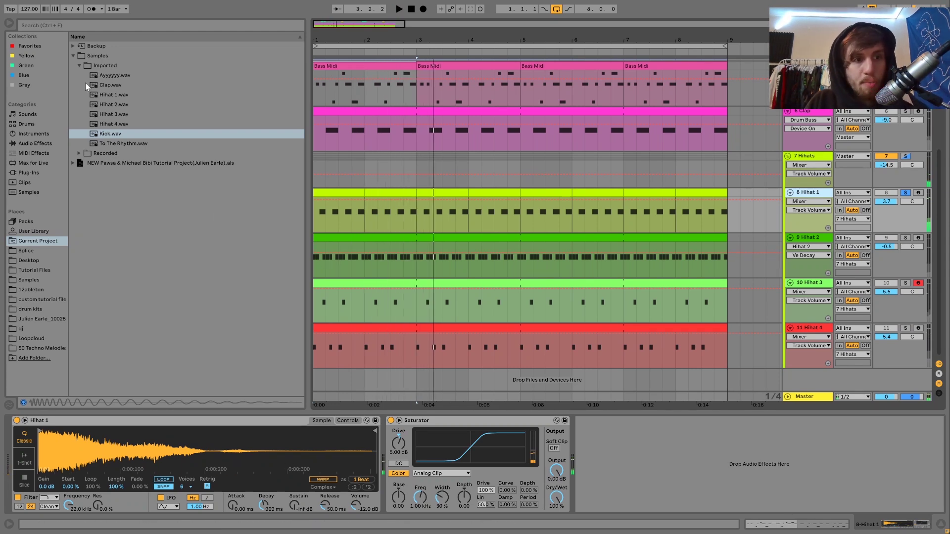
pyautogui.click(105, 95)
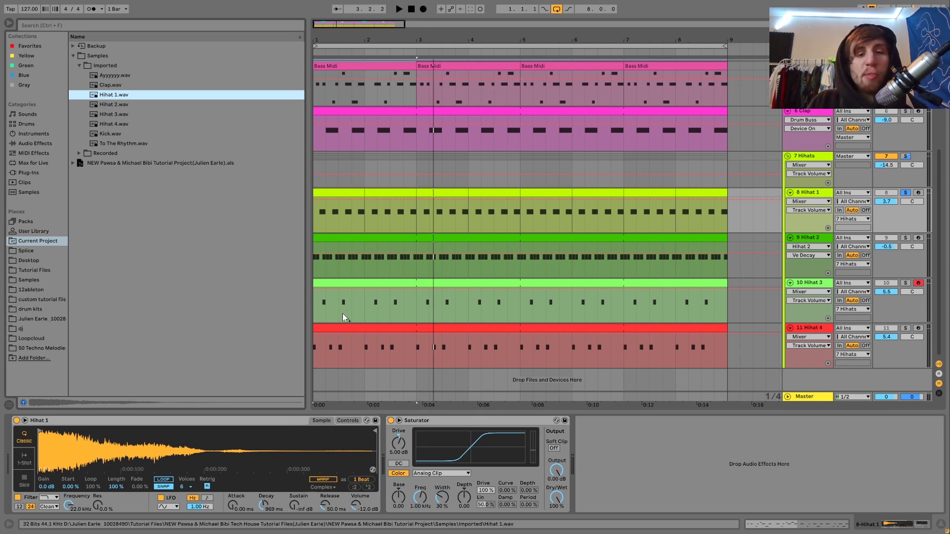
# Unsolo Hihat 1 and play the opening of the full mix several times.
pyautogui.click(907, 194)
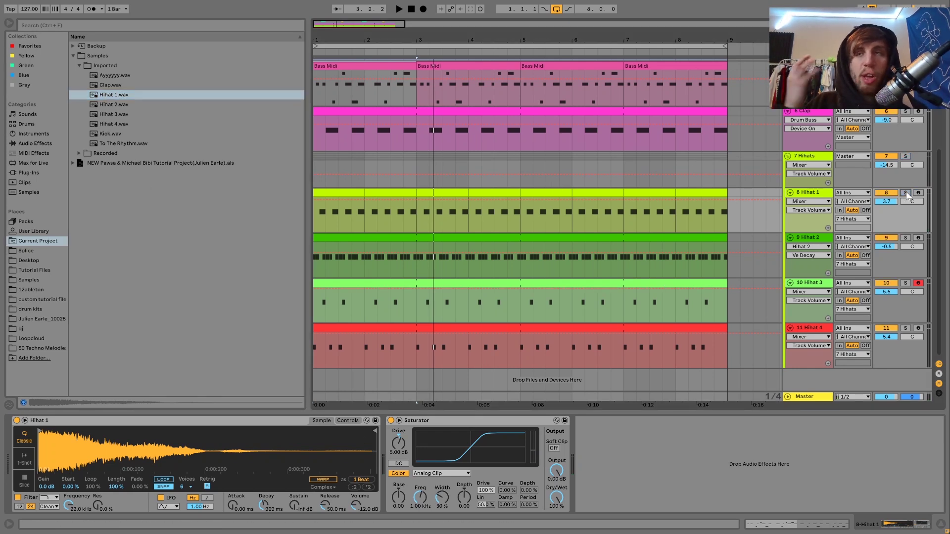
pyautogui.press('space')
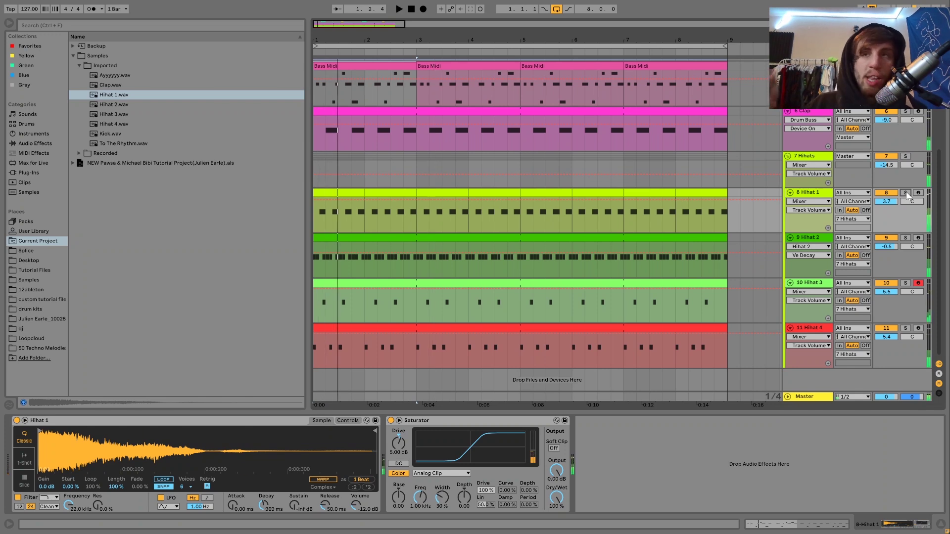
pyautogui.press('space')
pyautogui.press('space')
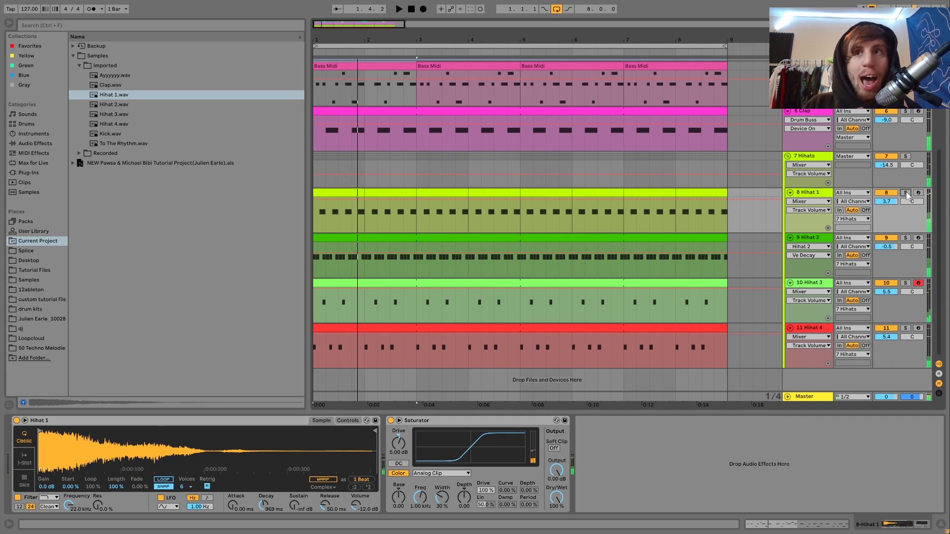
pyautogui.press('space')
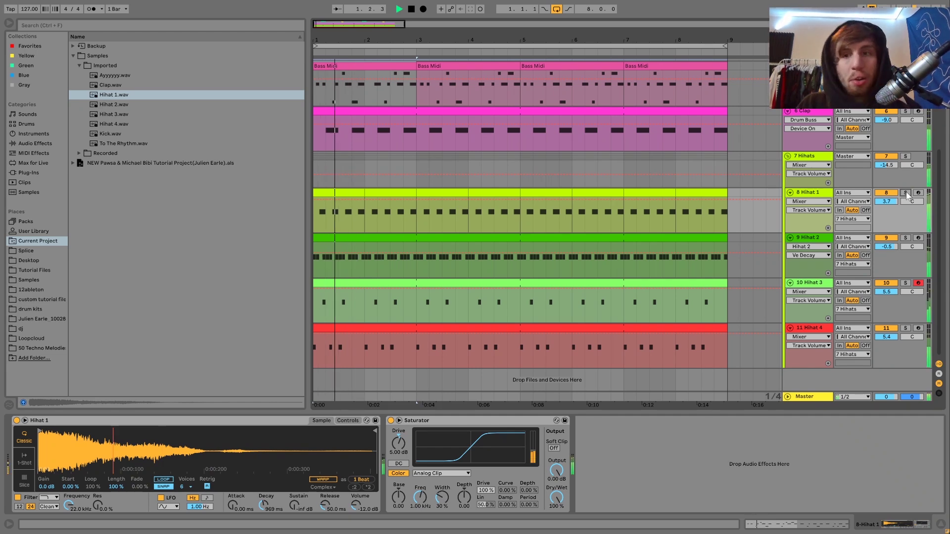
# Solo Hihat 1, Kick and Clap and play them together from the start.
pyautogui.click(906, 193)
pyautogui.press('space')
pyautogui.scroll(2, 901, 168)
pyautogui.scroll(4, 904, 146)
pyautogui.click(907, 124)
pyautogui.press('space')
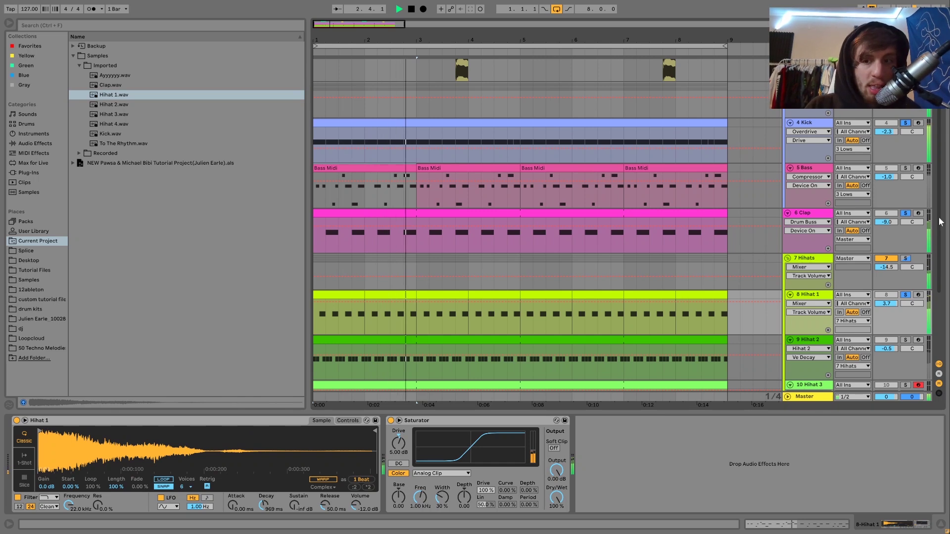
# Compare the Kick and Clap with and without Hihat 1, then leave only Hihat 1 soloed.
pyautogui.click(905, 296)
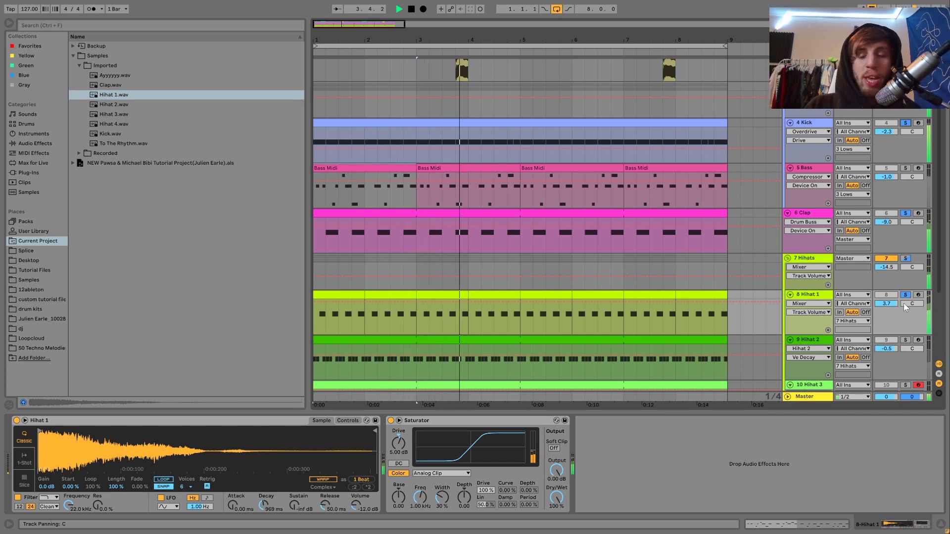
pyautogui.click(903, 296)
pyautogui.press('space')
pyautogui.click(904, 296)
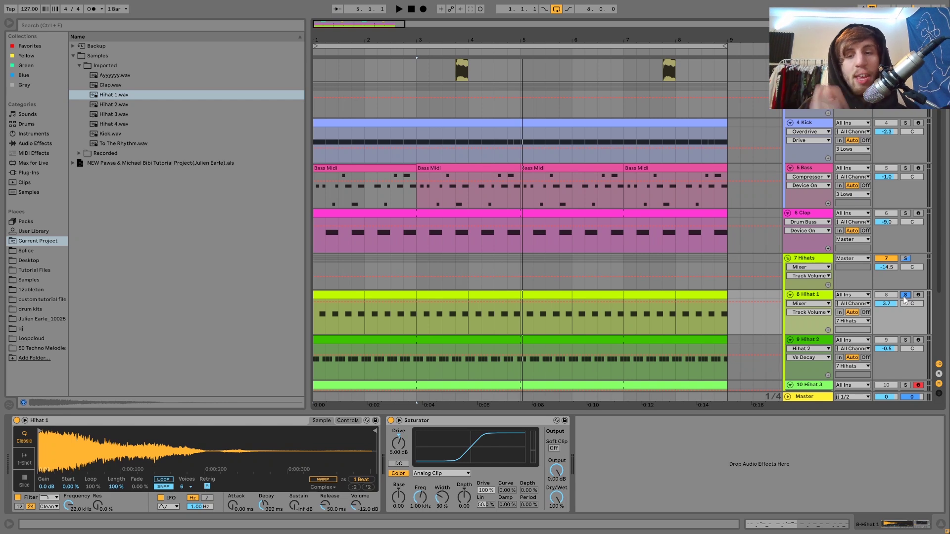
# Solo the Kick for a short playback, then return the solo to Hihat 1.
pyautogui.click(905, 123)
pyautogui.press('space')
pyautogui.click(905, 294)
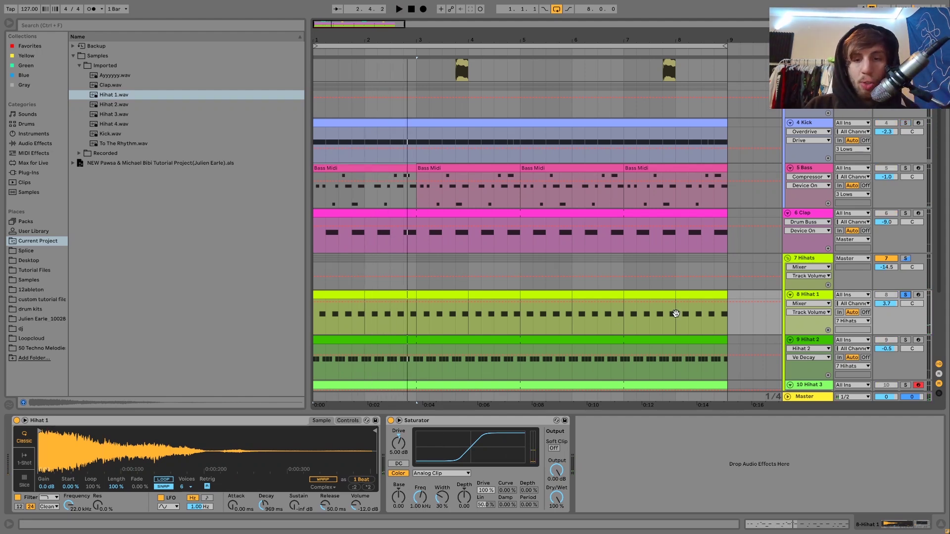
# Solo Hihat 2, play it from the start and show its Simpler device.
pyautogui.scroll(-6, 676, 314)
pyautogui.click(905, 238)
pyautogui.press('space')
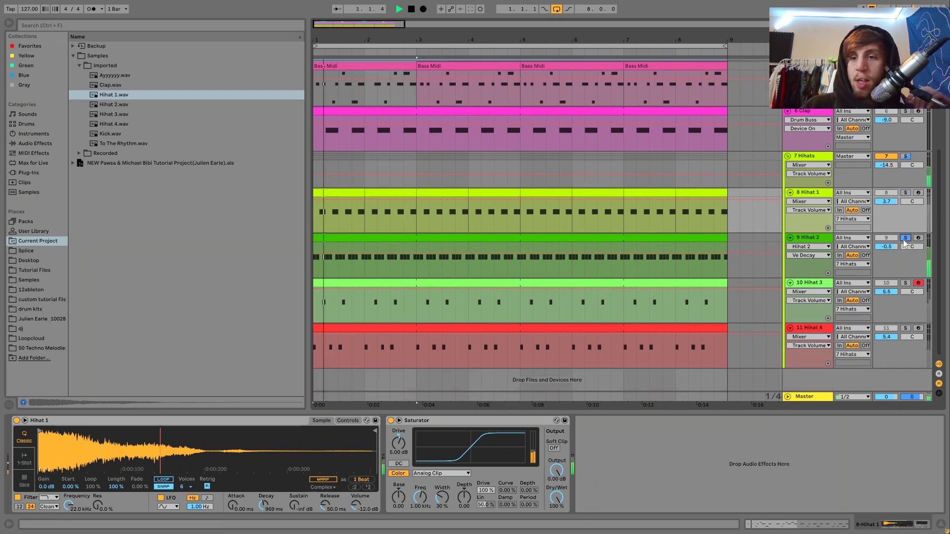
pyautogui.click(814, 237)
pyautogui.press('space')
# Play Hihat 2 together with the soloed Hihat 1, then take Hihat 1 out of the solo.
pyautogui.keyDown('ctrl'); pyautogui.click(905, 193); pyautogui.keyUp('ctrl')
pyautogui.press('space')
pyautogui.click(905, 194)
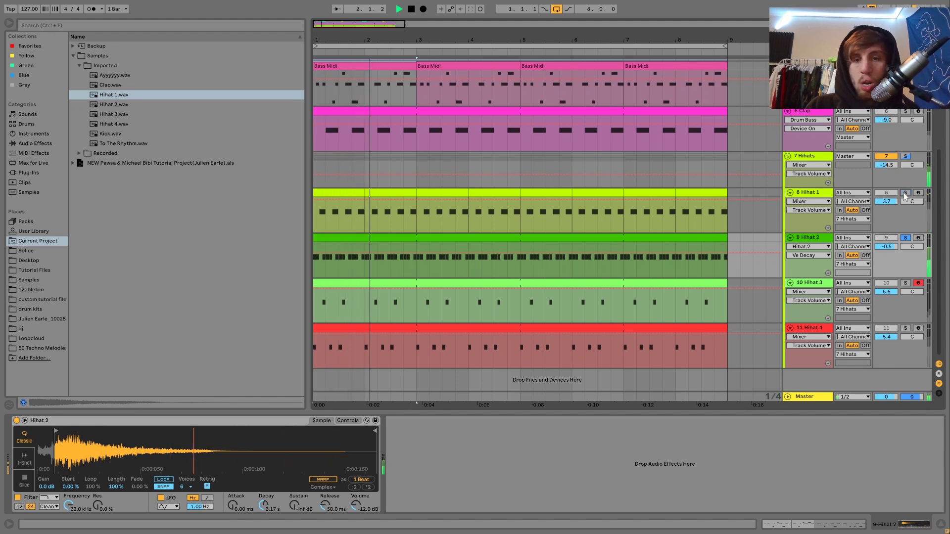
# Open the Hihat 2 clip's MIDI notes, then return to the track's Simpler device.
pyautogui.doubleClick(621, 237)
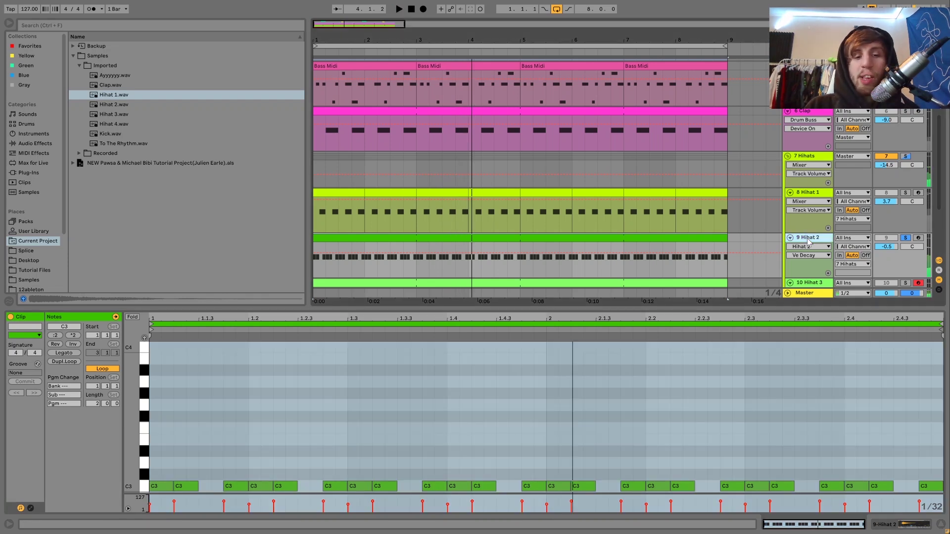
pyautogui.click(808, 238)
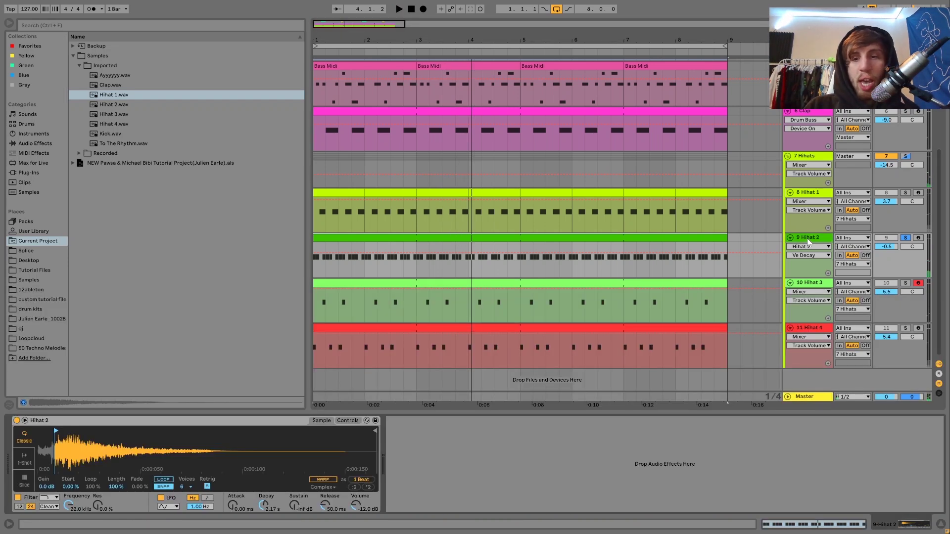
# Replay the soloed Hihat 2 from the start and locate Hihat 2.wav among the imported samples.
pyautogui.click(905, 238)
pyautogui.press('space')
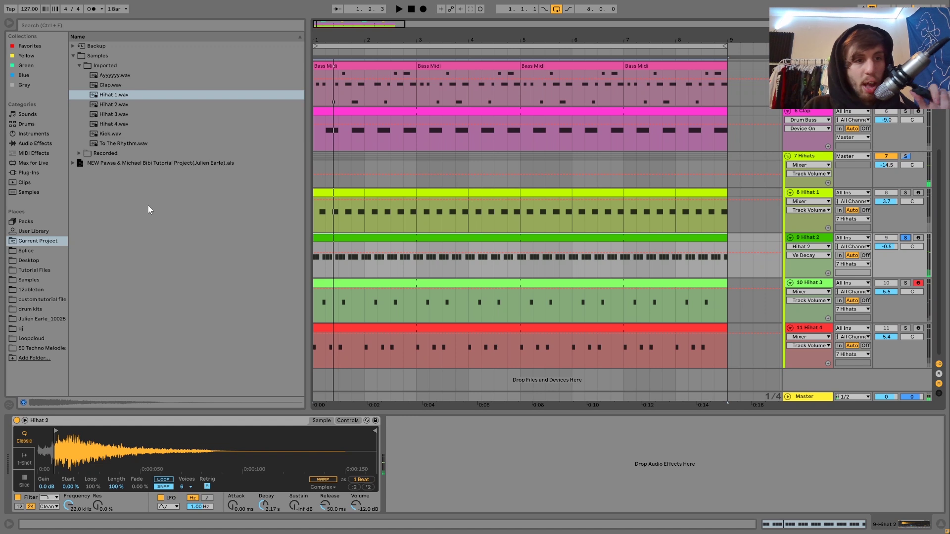
pyautogui.click(106, 105)
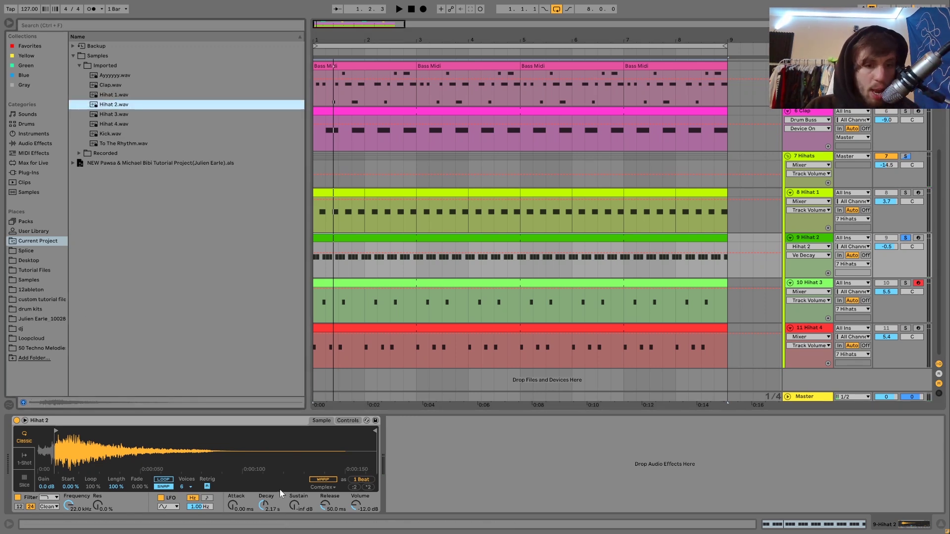
pyautogui.press('space')
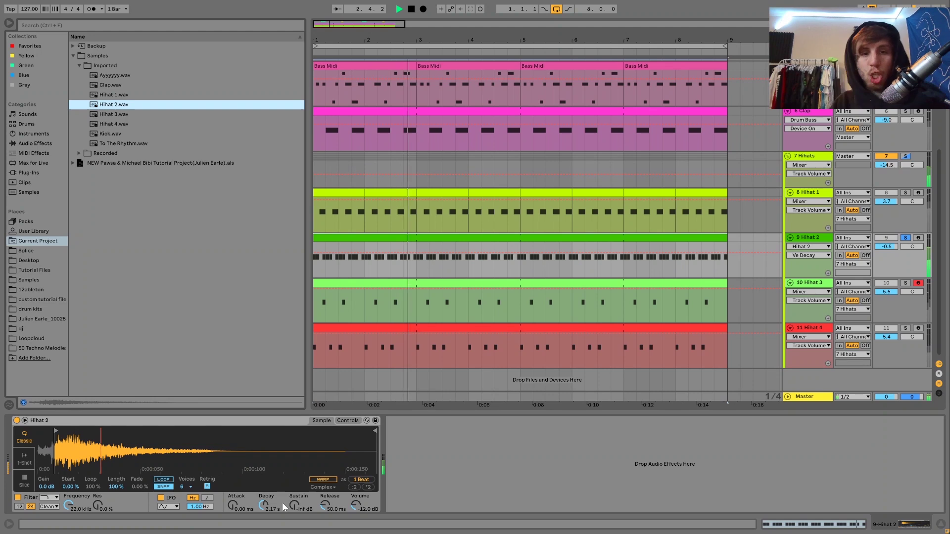
# Unsolo Hihat 2 and play it within the full mix from the start.
pyautogui.click(904, 238)
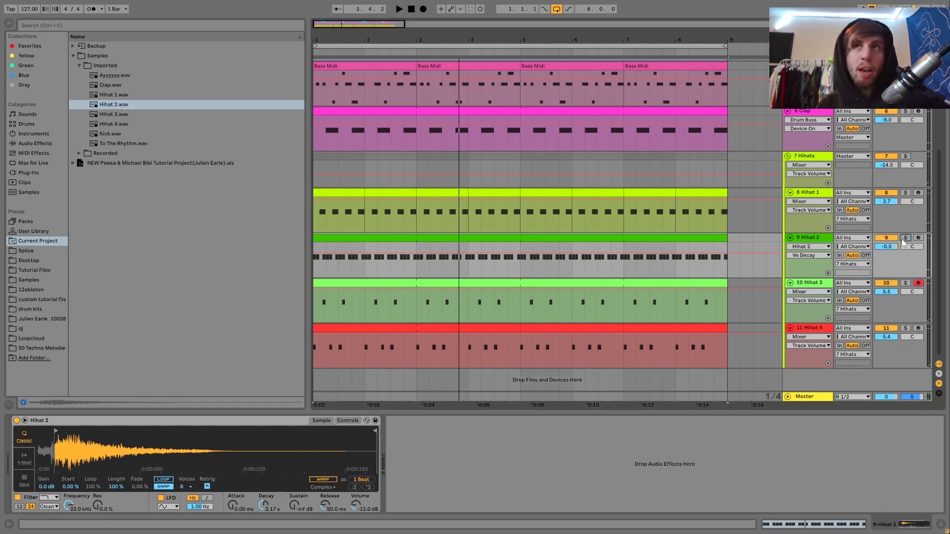
pyautogui.press('space')
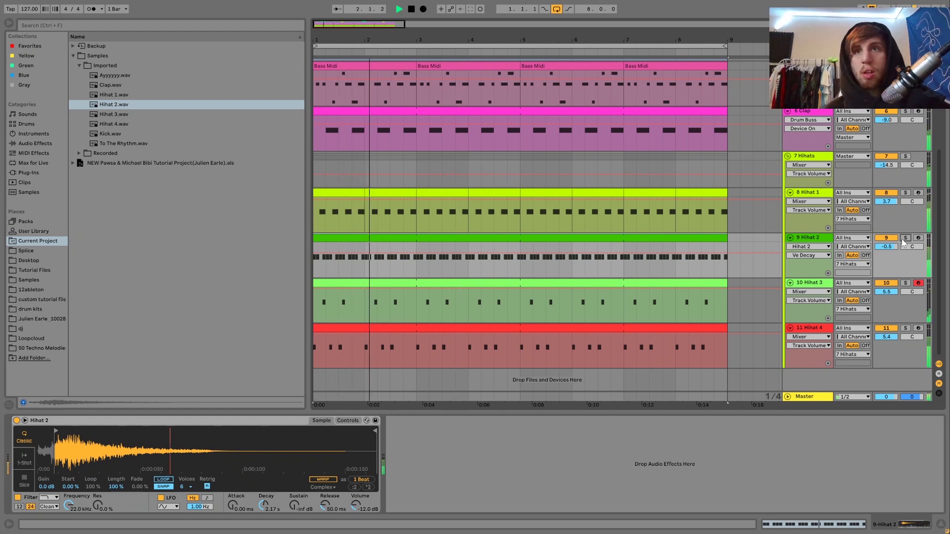
pyautogui.click(803, 238)
pyautogui.press('space')
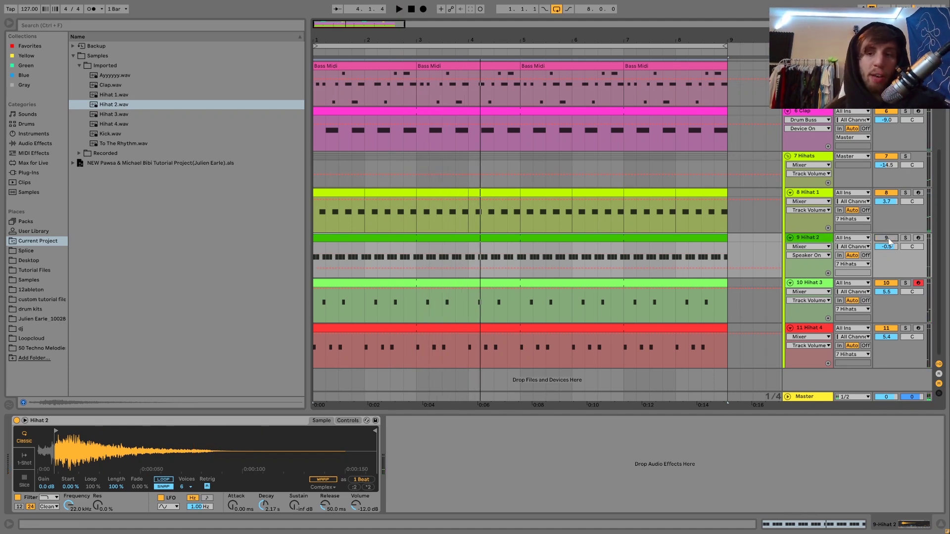
# Play the full mix with Hihat 2 muted, then unmute it during playback.
pyautogui.press('space')
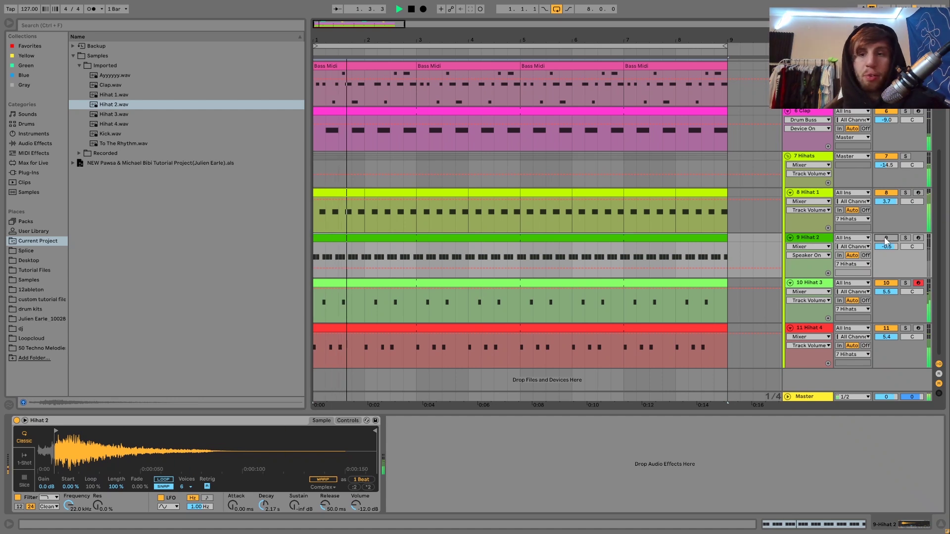
pyautogui.click(886, 239)
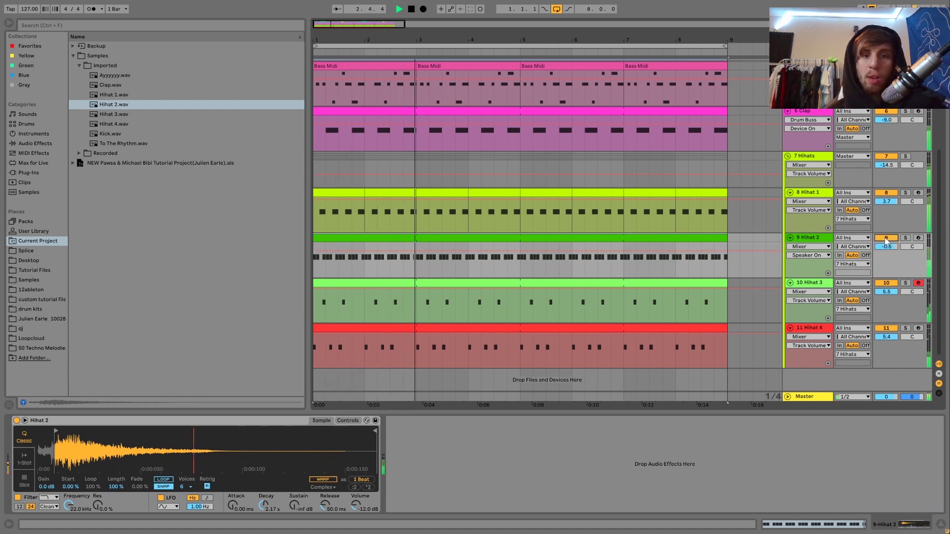
pyautogui.click(798, 238)
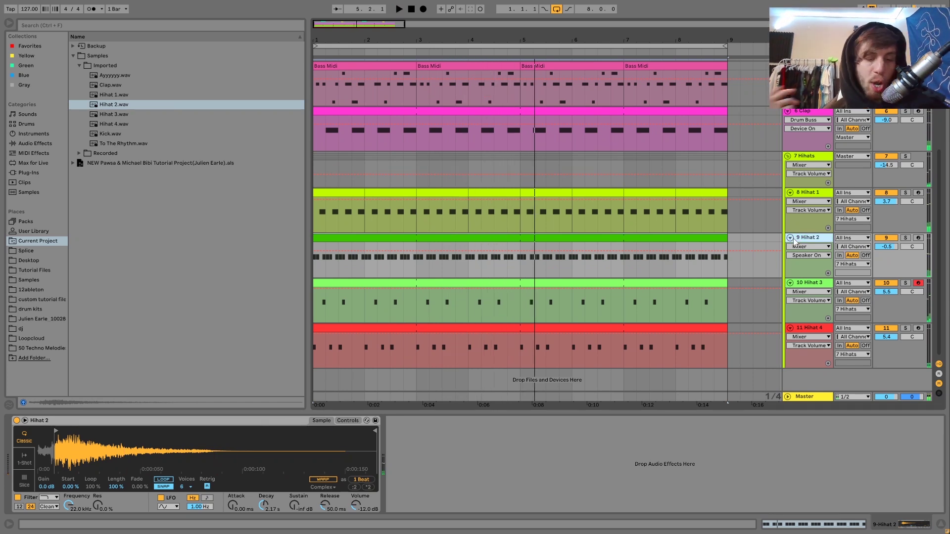
# Show the devices of Hihat 3 and Hihat 4, solo both tracks and play them from the start.
pyautogui.click(811, 284)
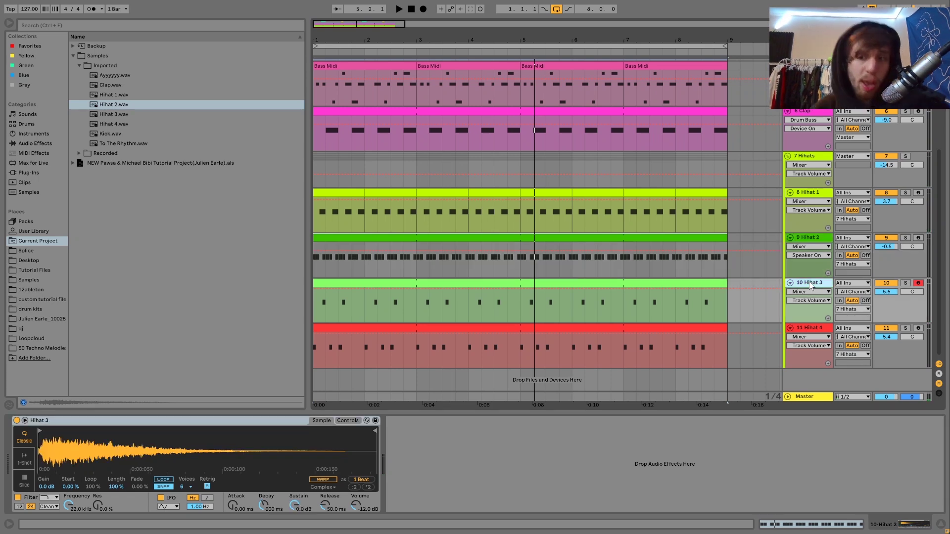
pyautogui.click(806, 330)
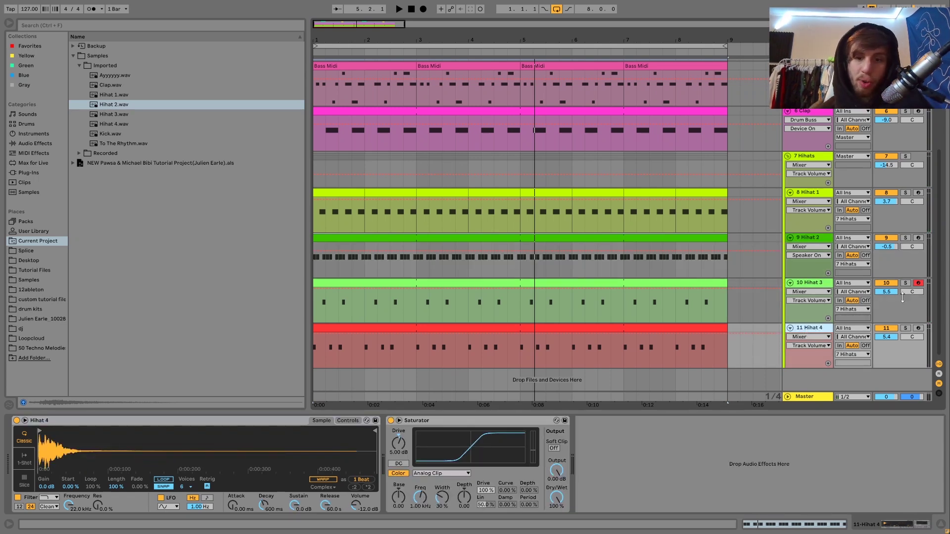
pyautogui.click(905, 283)
pyautogui.click(905, 328)
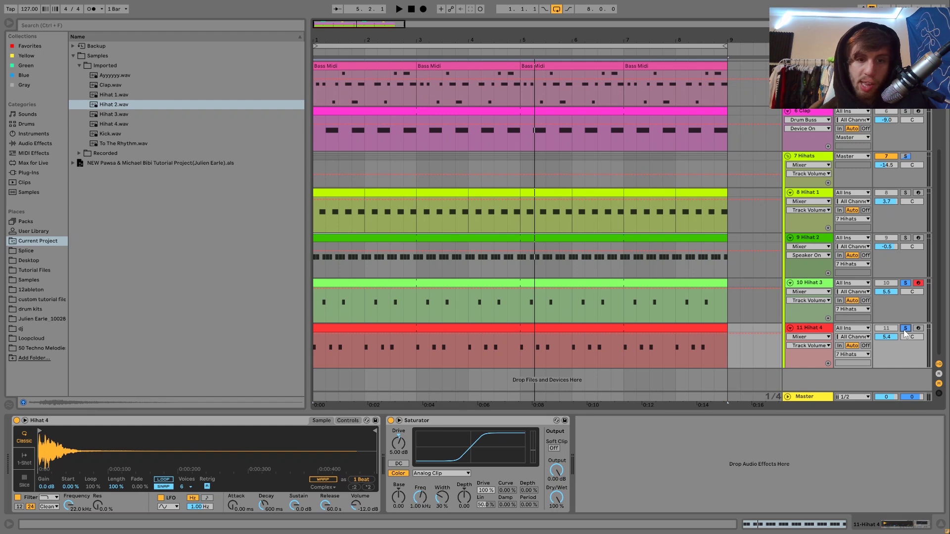
pyautogui.press('space')
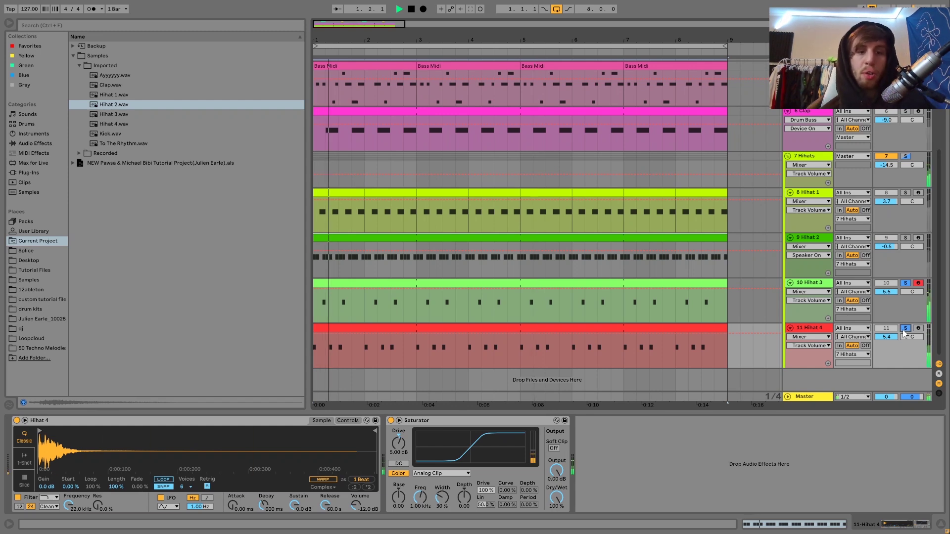
# Add Hihat 1 to the soloed Hihat 3 and Hihat 4, then clear the solos to hear the full mix.
pyautogui.click(906, 193)
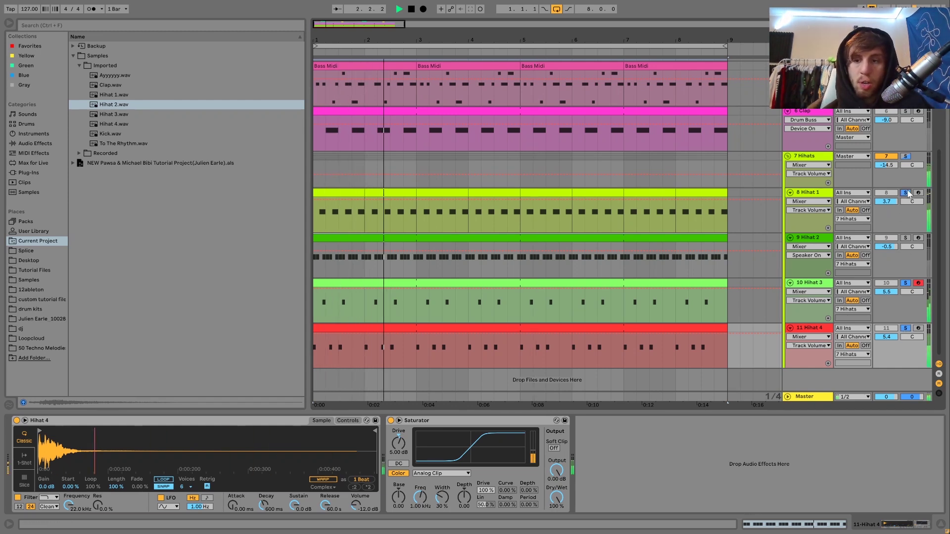
pyautogui.click(907, 192)
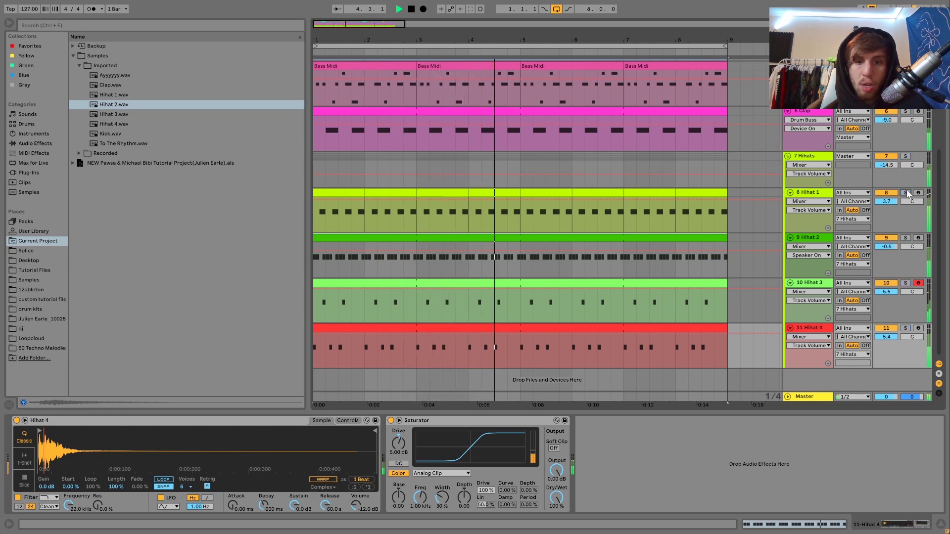
# Stop the full mix, solo Hihat 3 and play it from the start, adding Hihat 4 to the solo.
pyautogui.press('space')
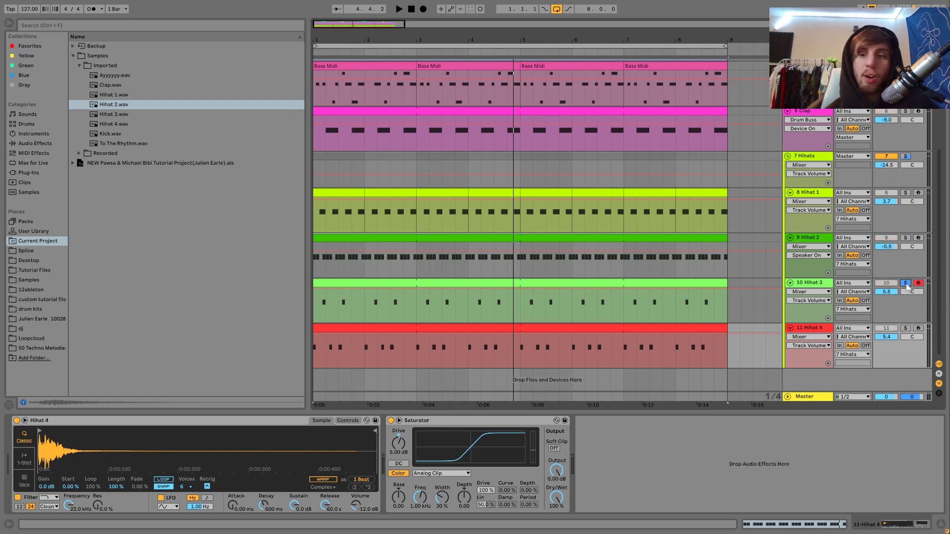
pyautogui.press('space')
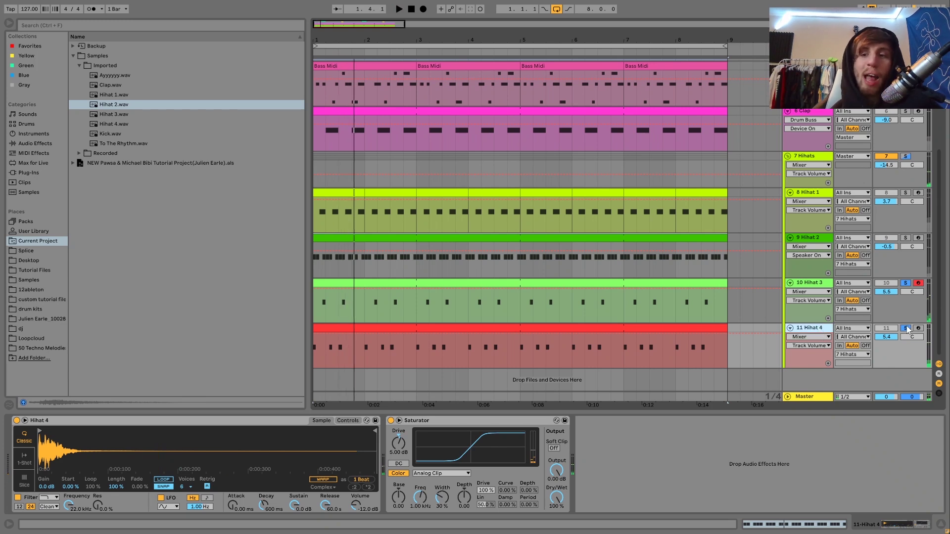
# Clear the solos and play the full mix, toggling the mutes of Hihat 4 and Hihat 3 to compare.
pyautogui.click(906, 328)
pyautogui.click(887, 329)
pyautogui.click(885, 284)
pyautogui.press('space')
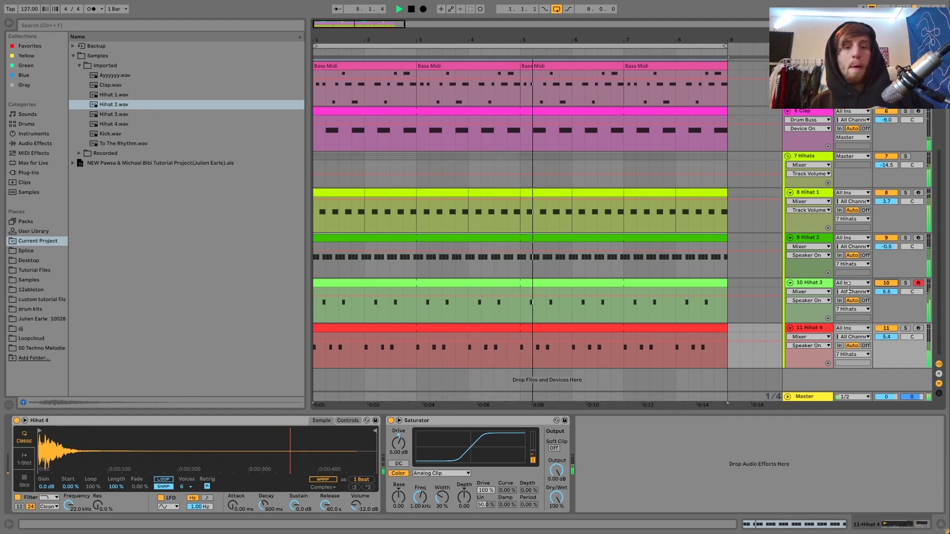
pyautogui.press('space')
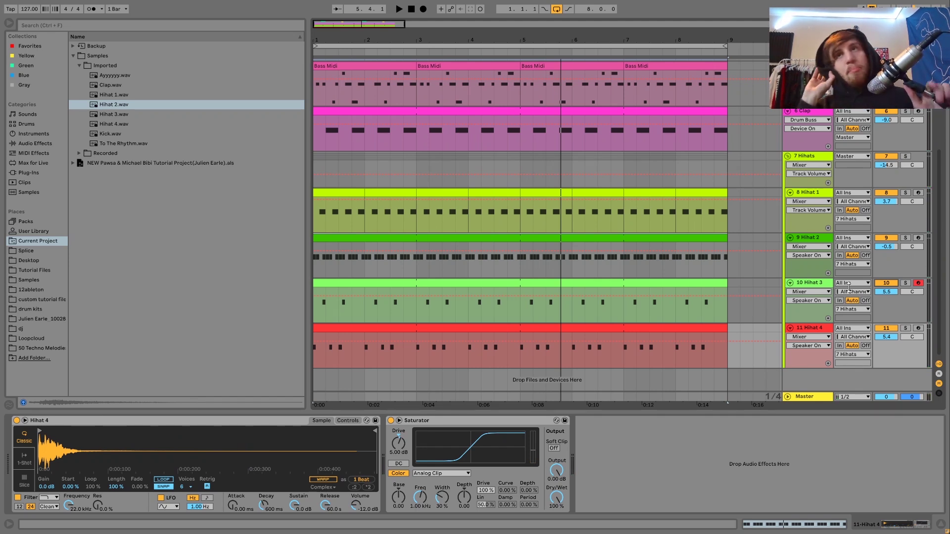
# Replay the full mix from the start in short passages and look over the tracks from the vocals down to the hihats.
pyautogui.press('space')
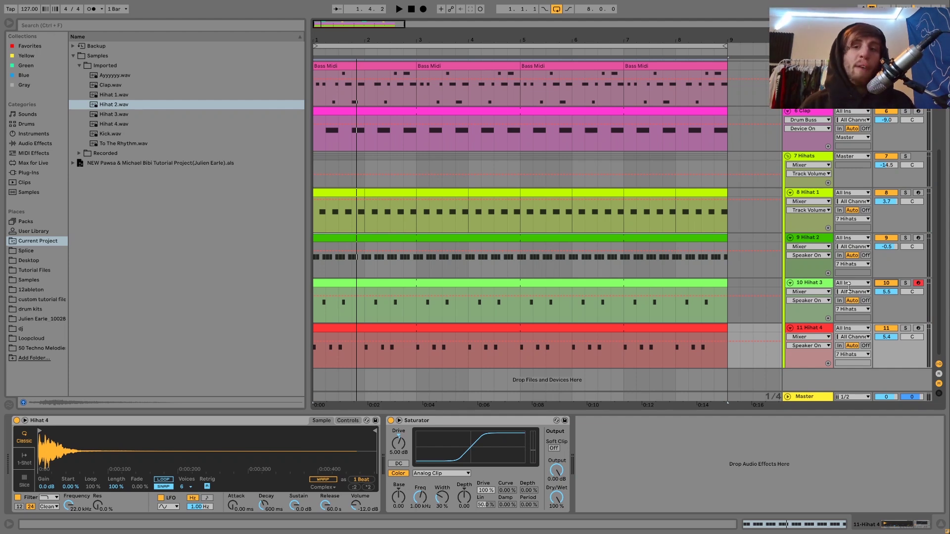
pyautogui.scroll(5, 849, 287)
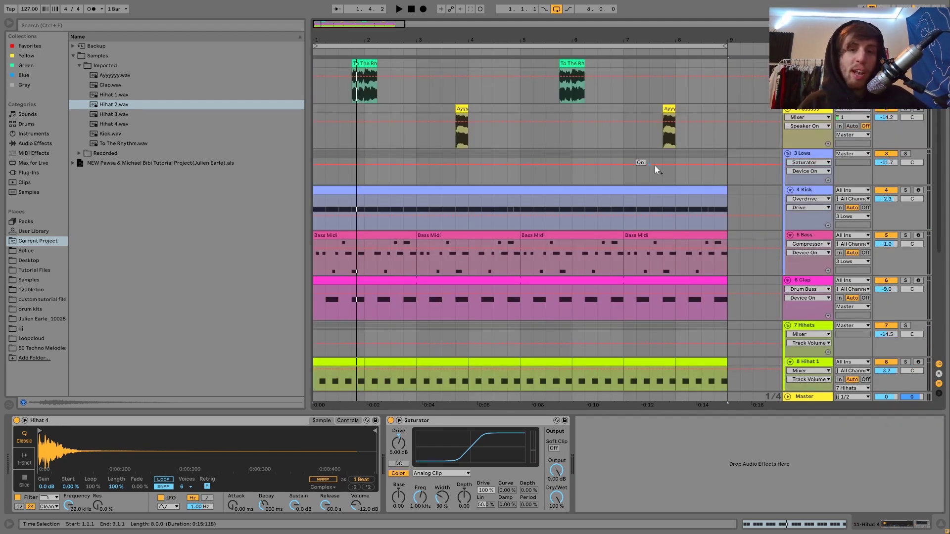
pyautogui.scroll(-4, 609, 238)
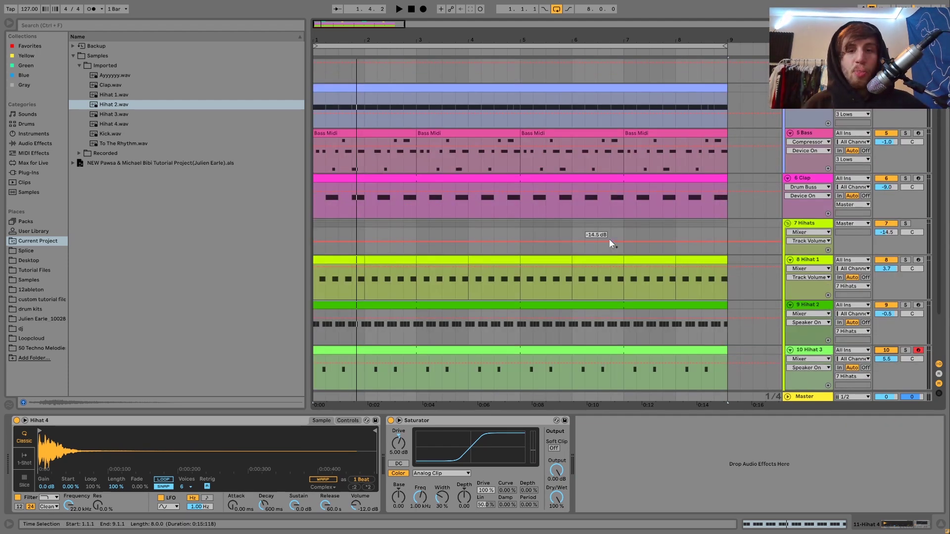
pyautogui.scroll(-1, 609, 239)
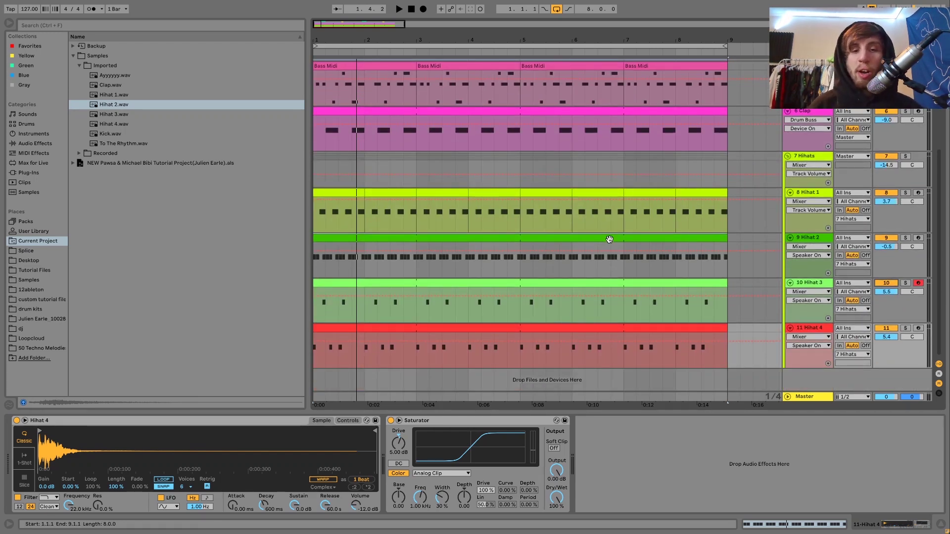
pyautogui.press('space')
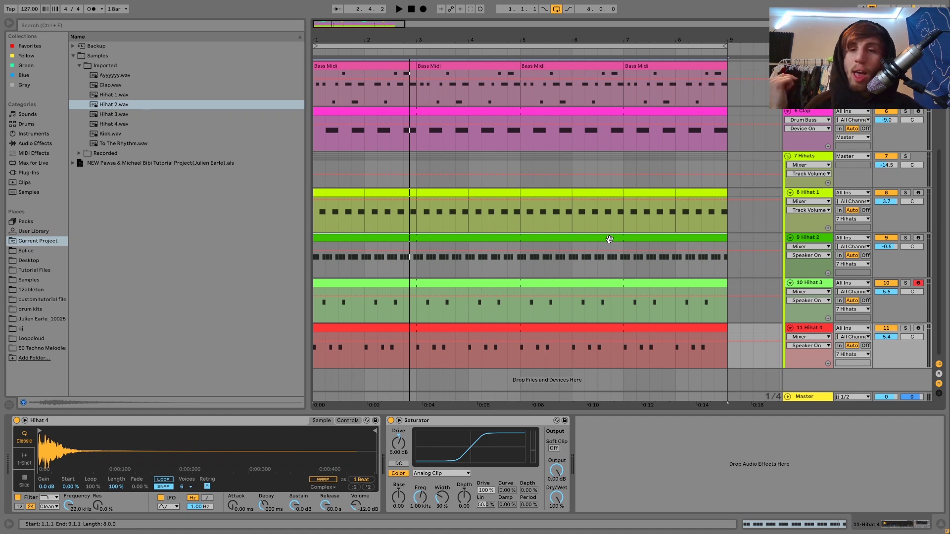
# Solo the Hihats group and play it with its Drum Buss bypassed, then re-enable the effect to compare.
pyautogui.click(782, 167)
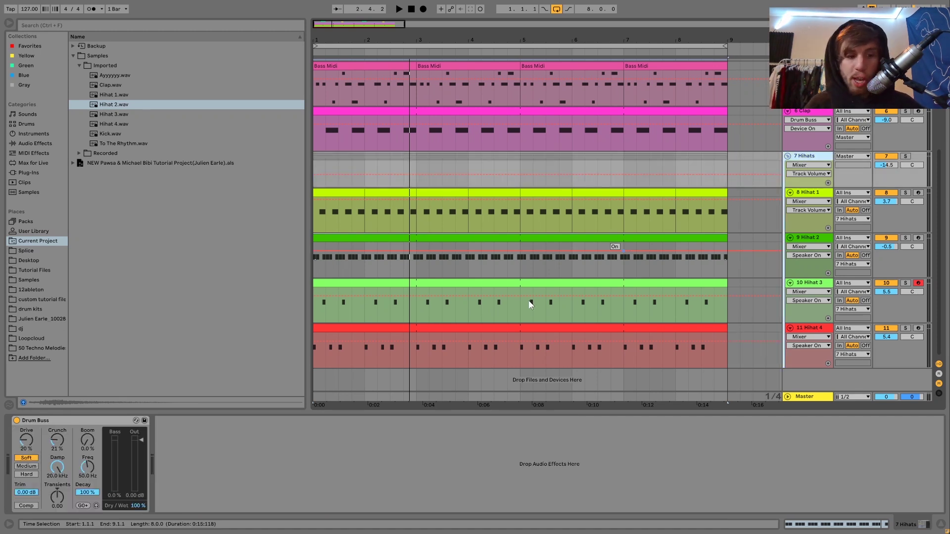
pyautogui.click(904, 157)
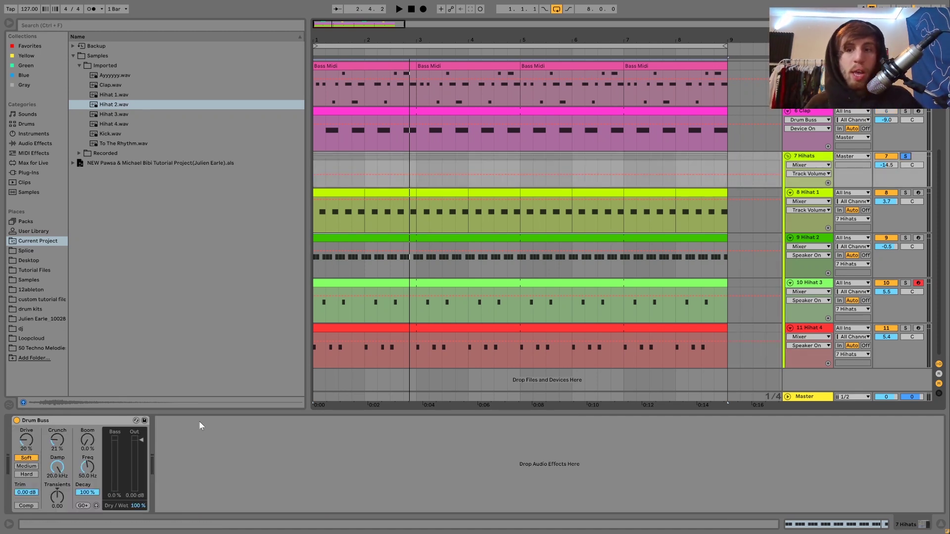
pyautogui.click(16, 420)
pyautogui.press('space')
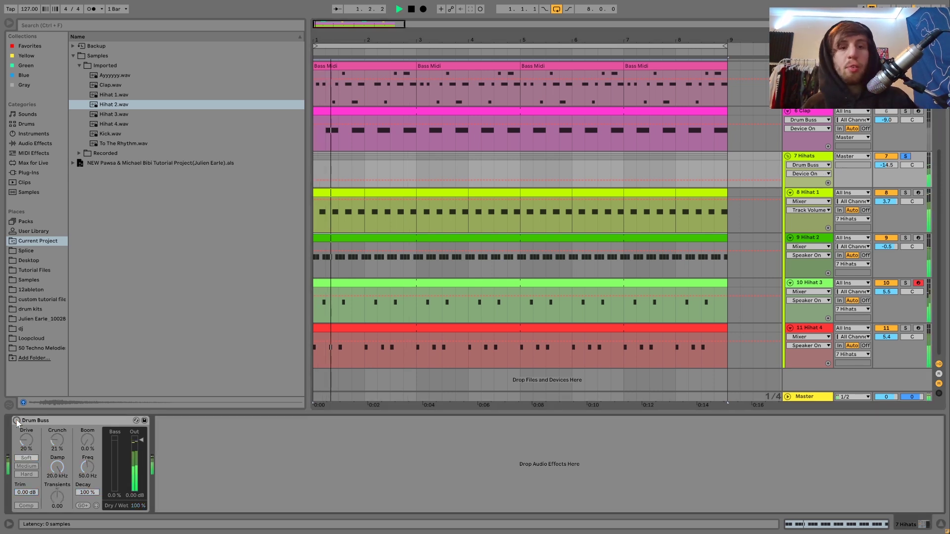
pyautogui.click(16, 420)
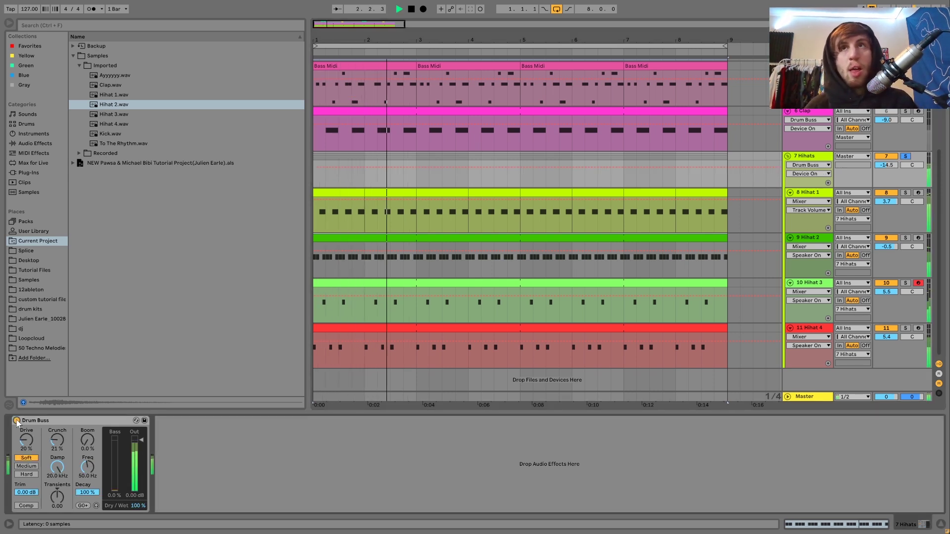
# Clear the Hihats group solo and play the full mix, replaying it once from the start before stopping.
pyautogui.click(903, 157)
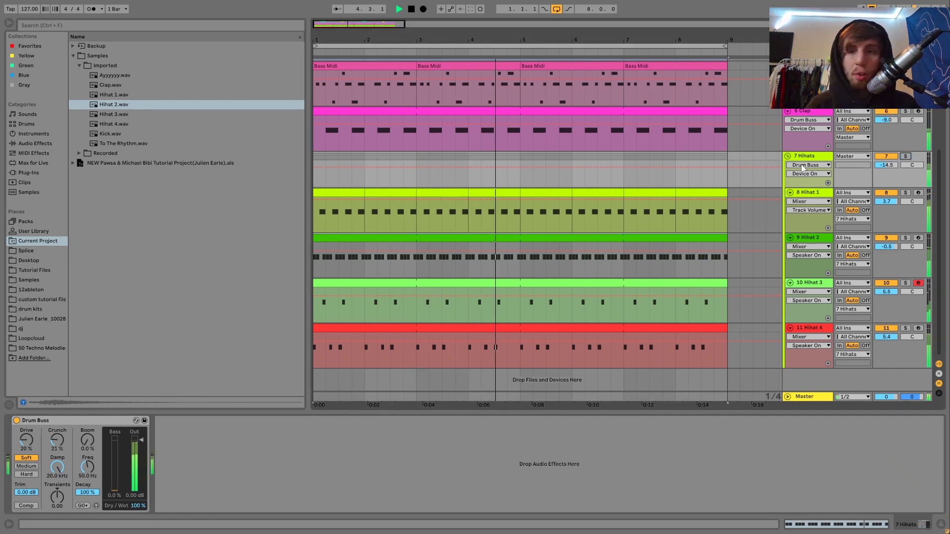
pyautogui.press('space')
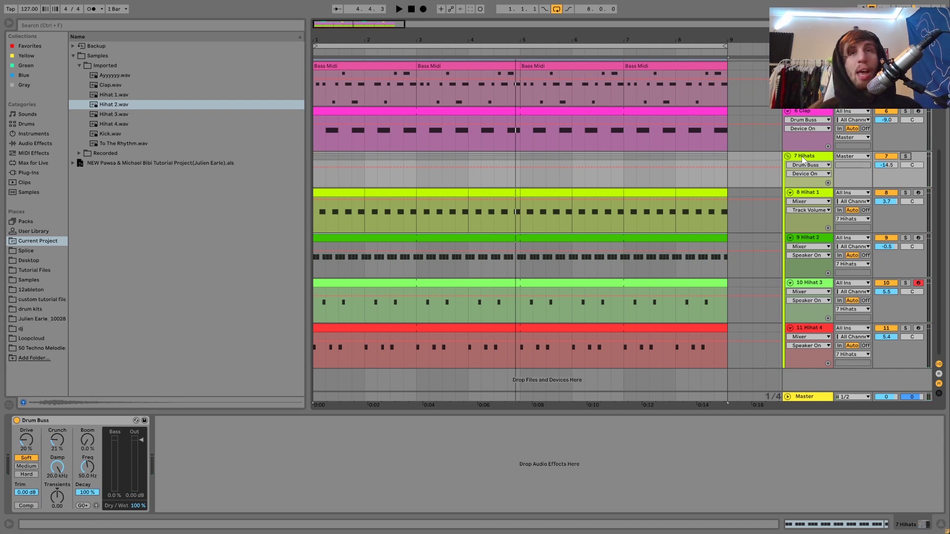
pyautogui.press('space')
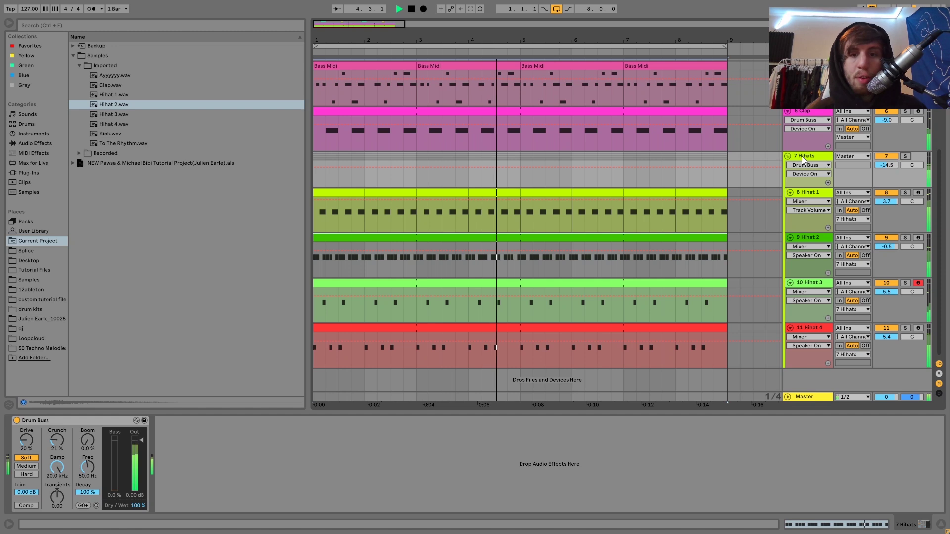
pyautogui.press('space')
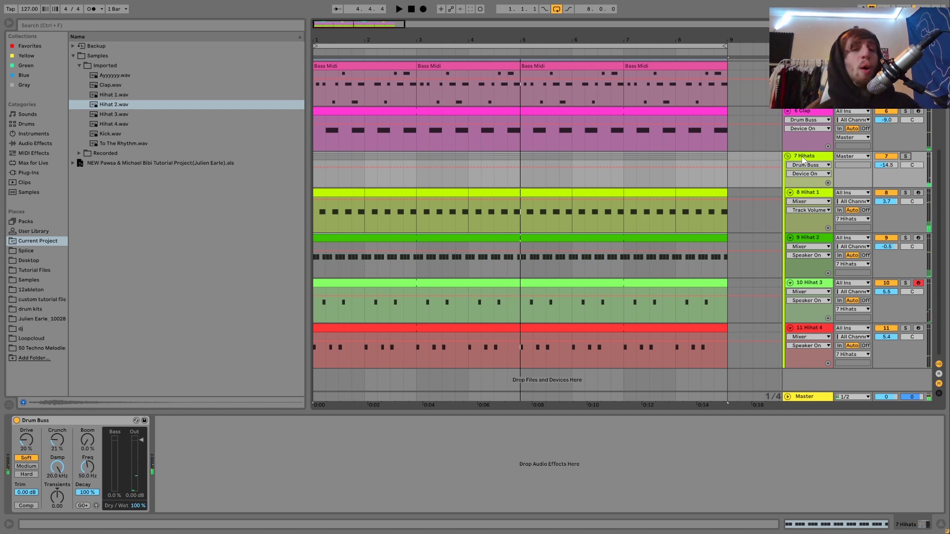